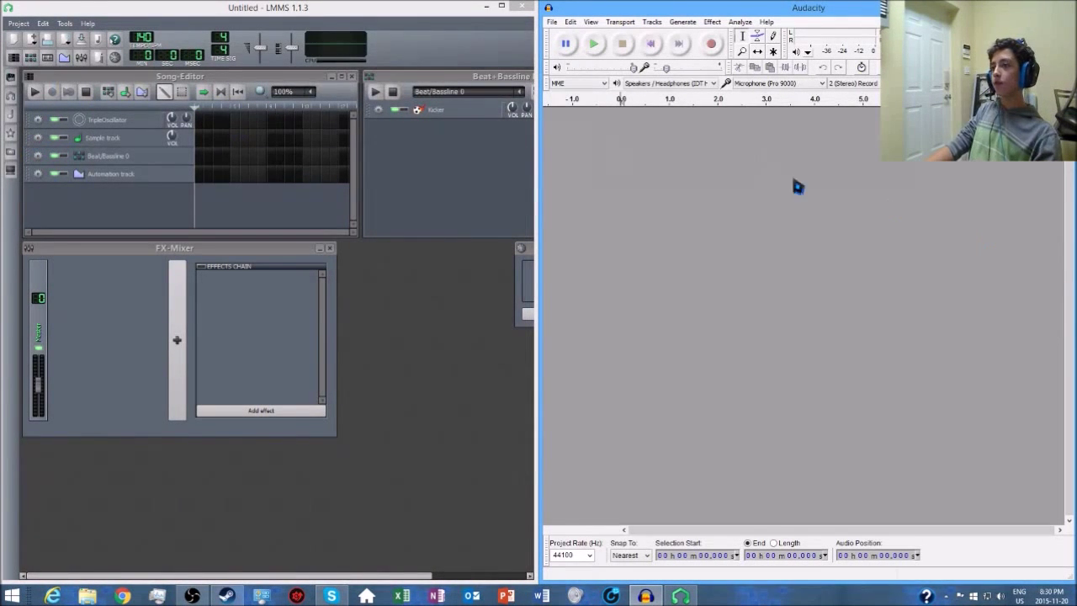
# Step: Bring LMMS to the front, then launch Chrome from the taskbar
pyautogui.click(243, 11)
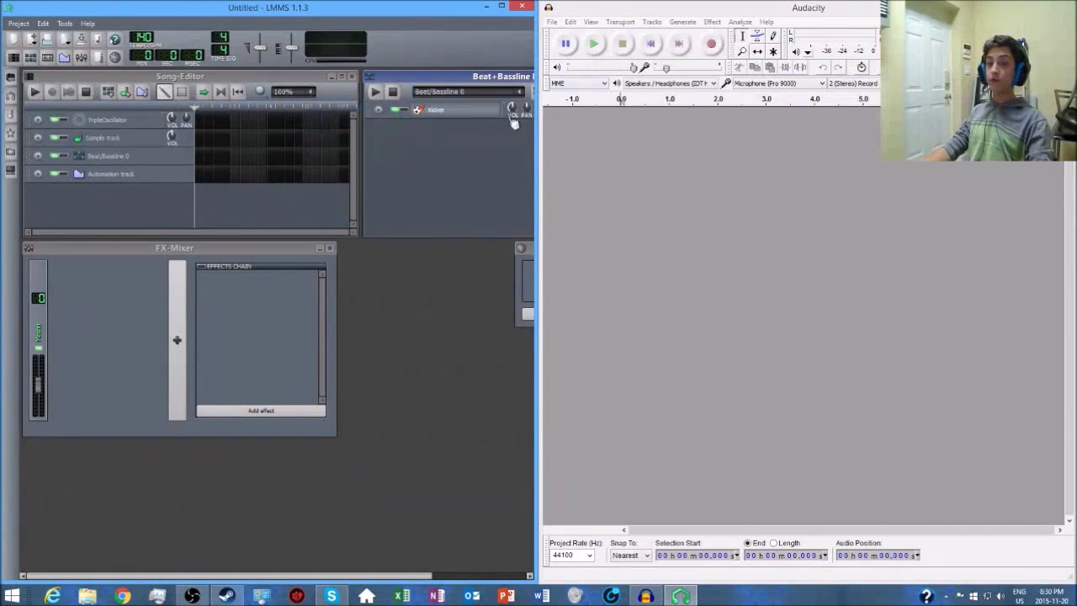
pyautogui.keyDown('ctrl'); pyautogui.scroll(1, 265, 163); pyautogui.keyUp('ctrl')
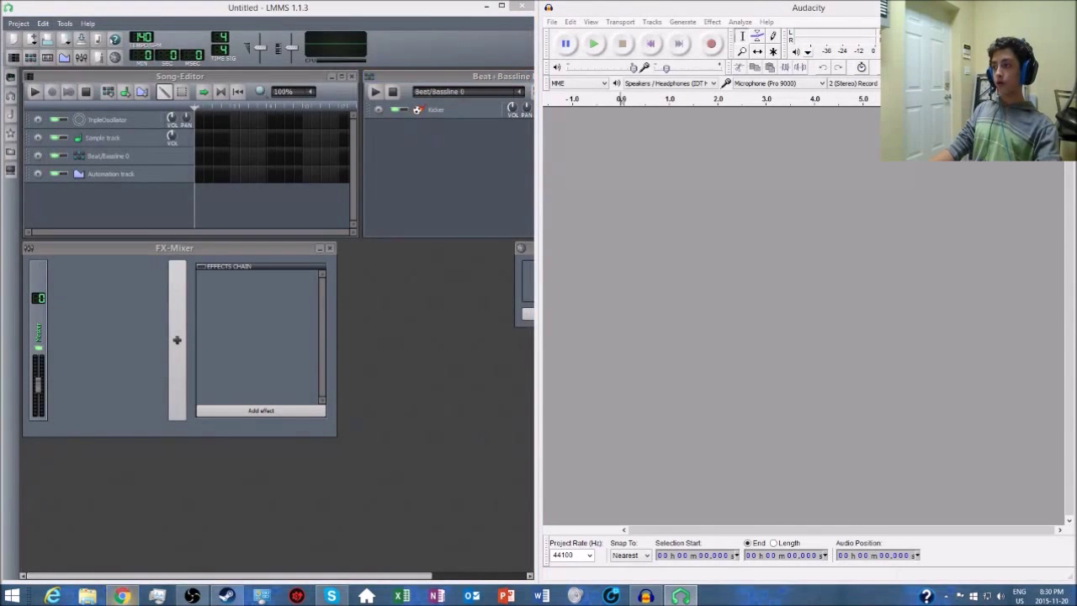
pyautogui.click(122, 595)
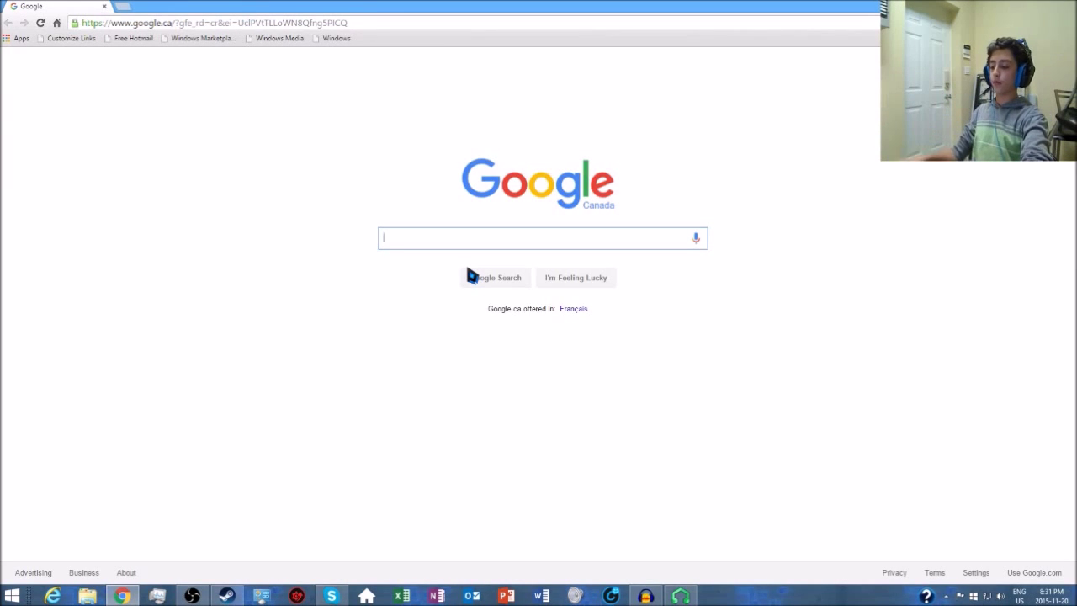
# Step: Search Google for 'lmms', open the official LMMS website, and open Control Panel
pyautogui.write('lmm')
pyautogui.write('s')
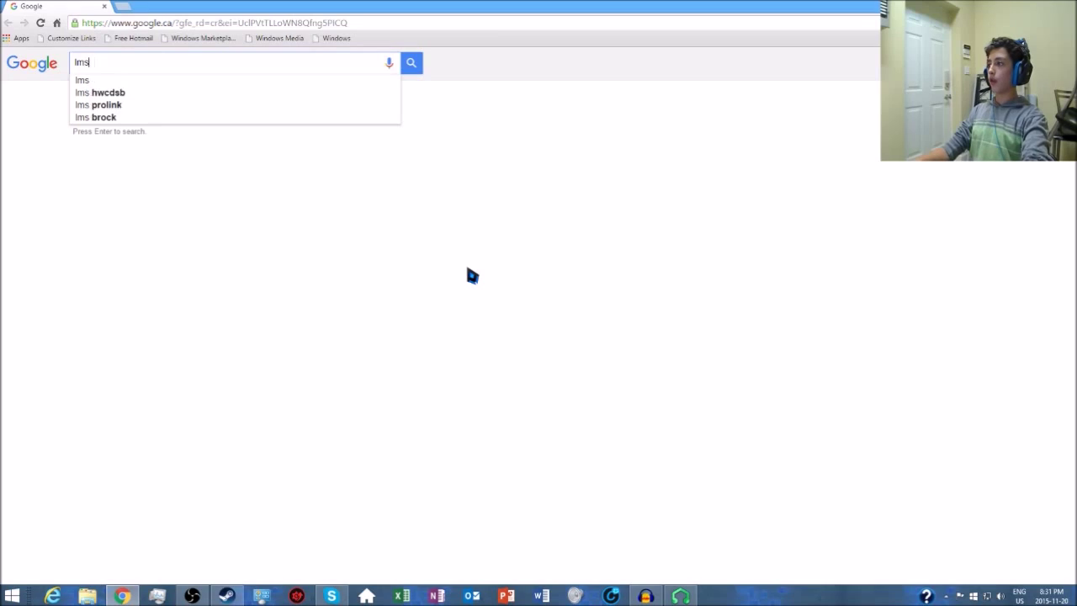
pyautogui.press('BackSpace')
pyautogui.write('ms')
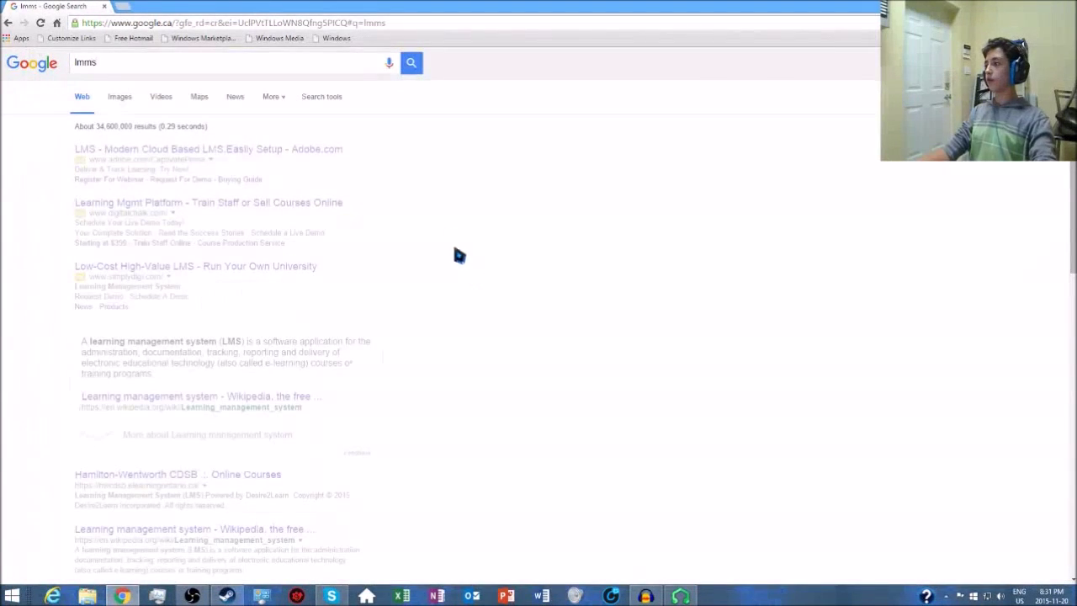
pyautogui.click(87, 152)
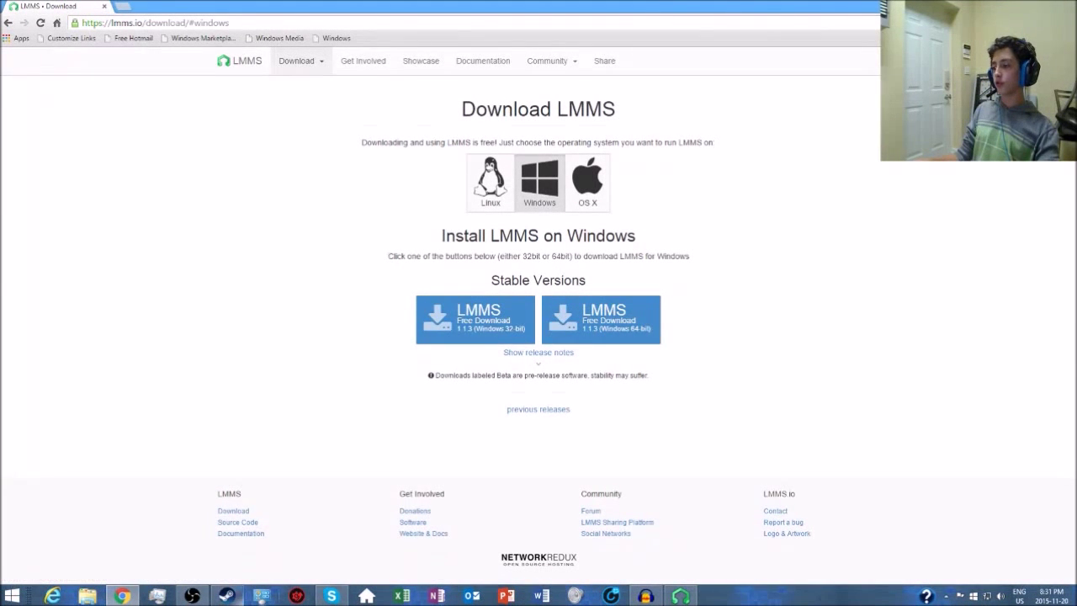
pyautogui.click(262, 596)
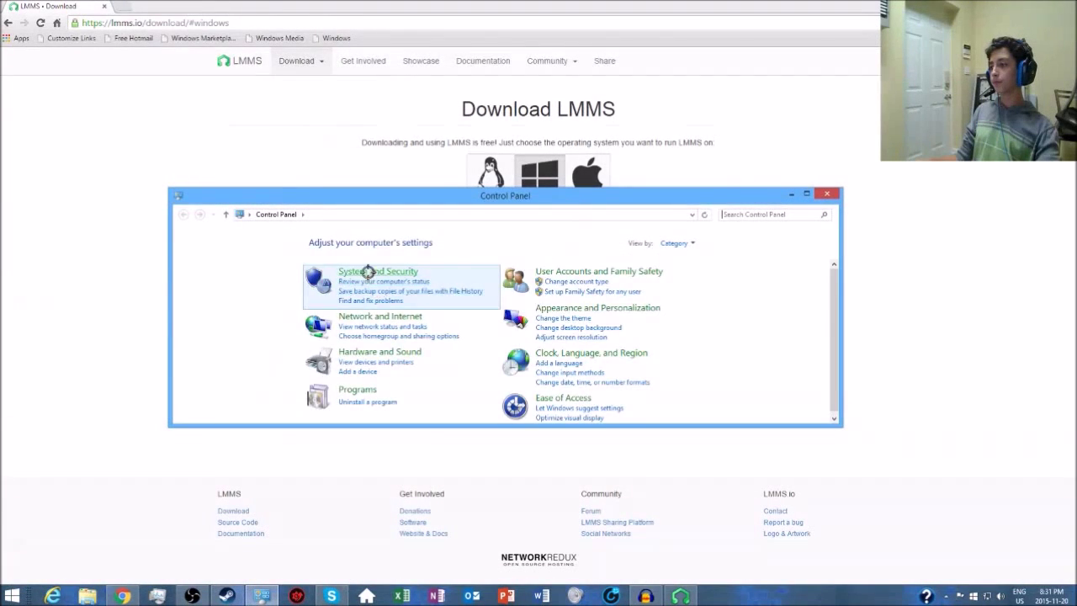
pyautogui.click(368, 270)
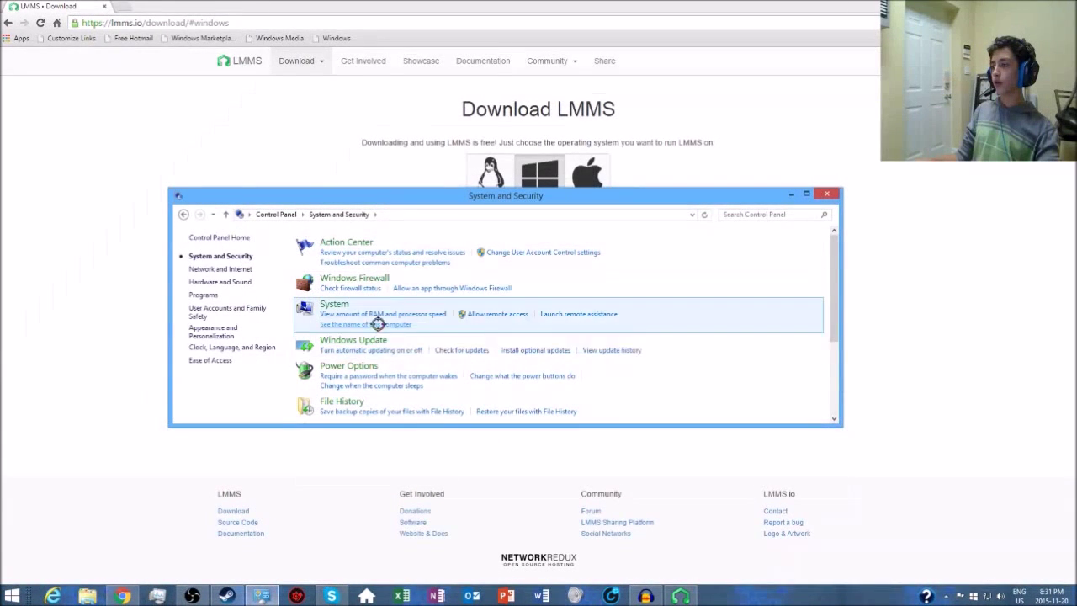
pyautogui.click(386, 324)
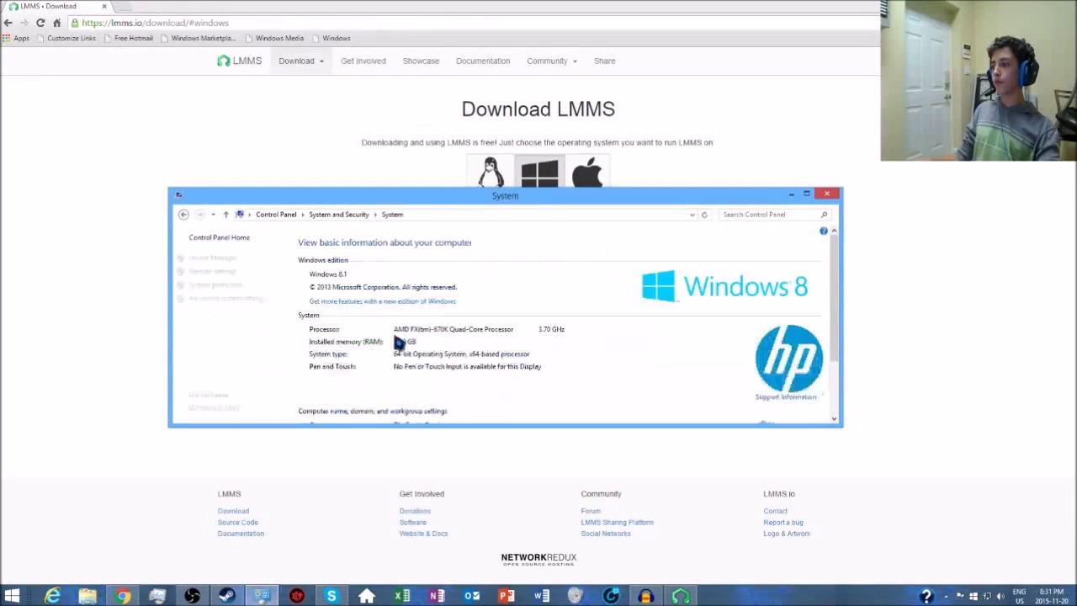
pyautogui.scroll(-3, 486, 274)
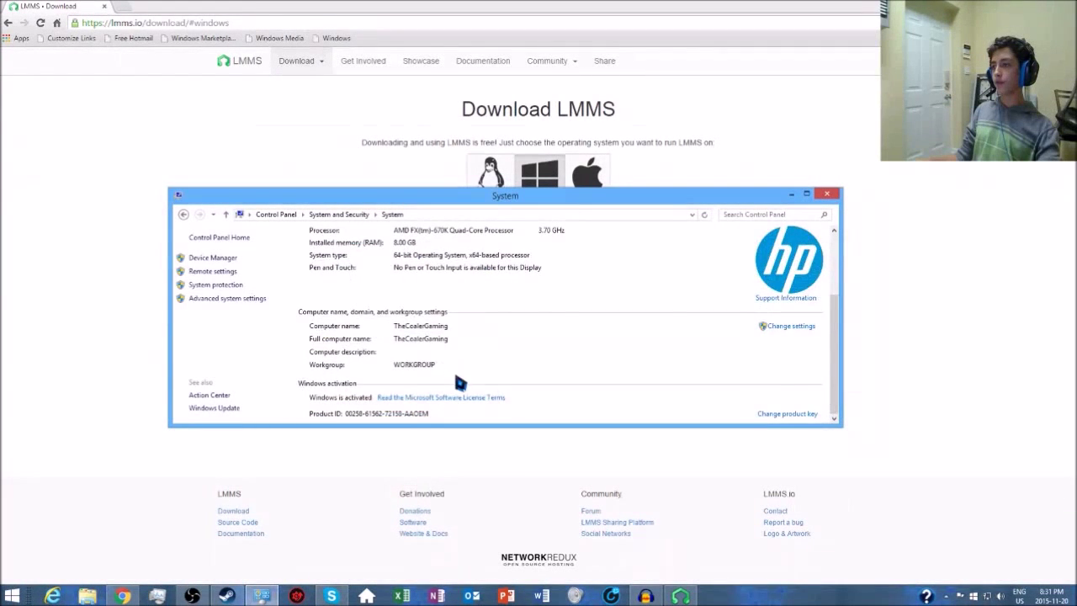
pyautogui.scroll(3, 459, 382)
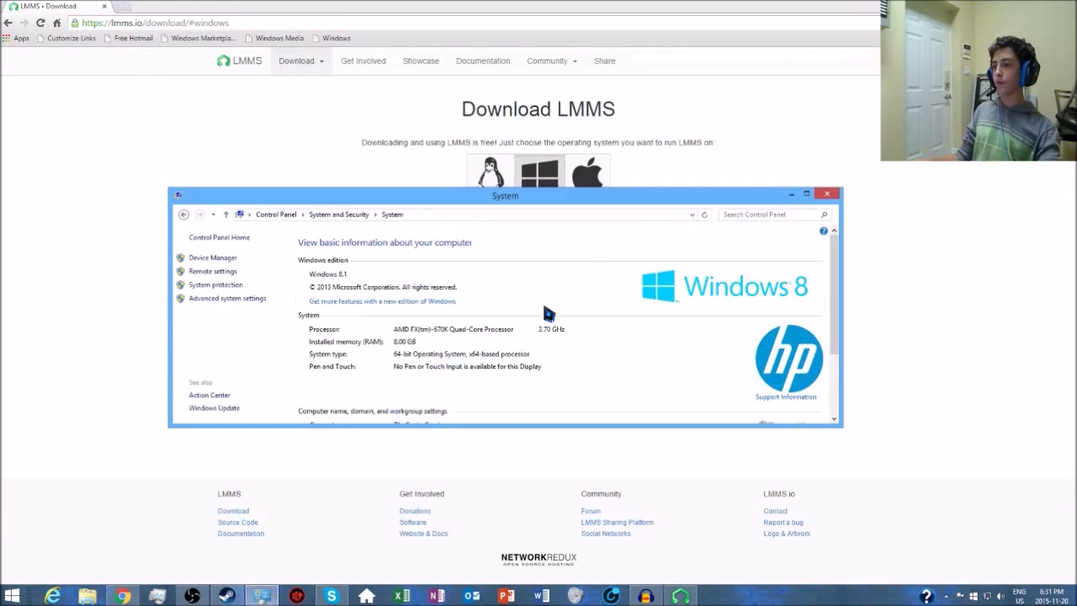
pyautogui.click(828, 194)
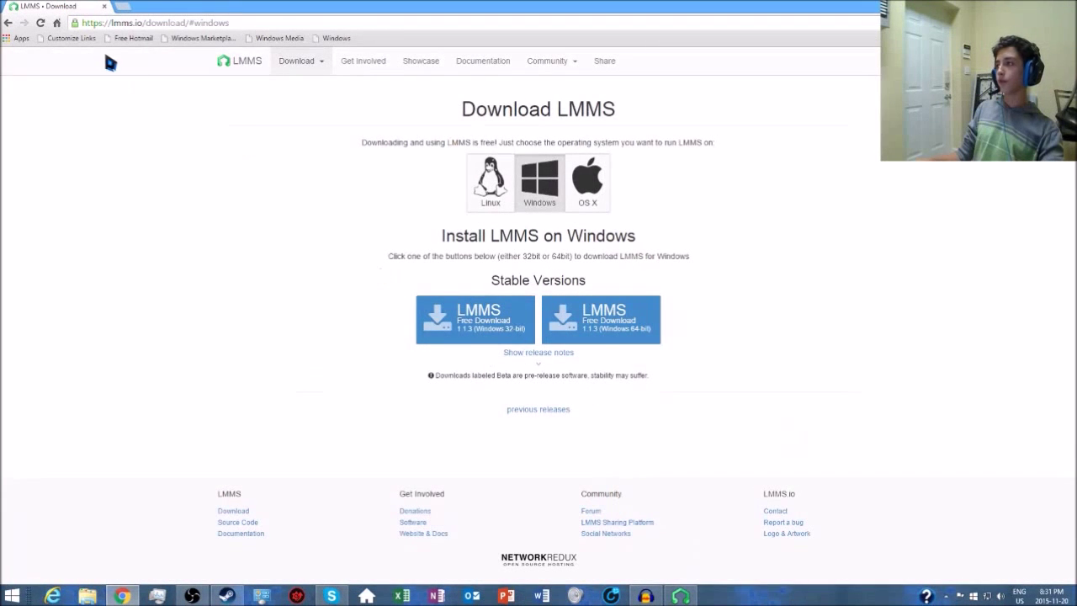
# Step: In a new tab, search Google for 'audacity' and open audacityteam.org's download page
pyautogui.click(126, 9)
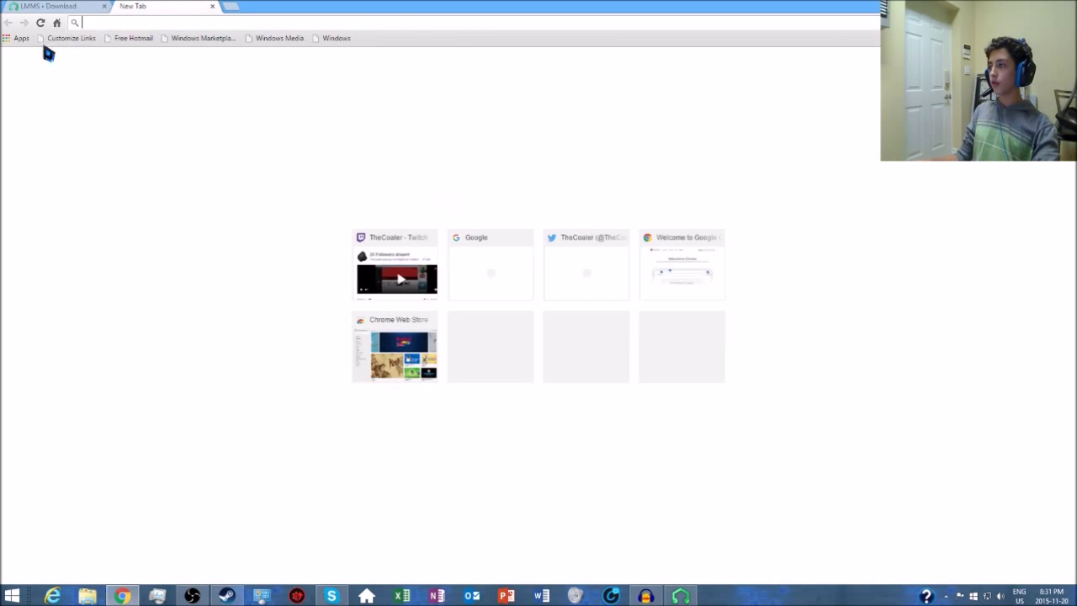
pyautogui.click(483, 261)
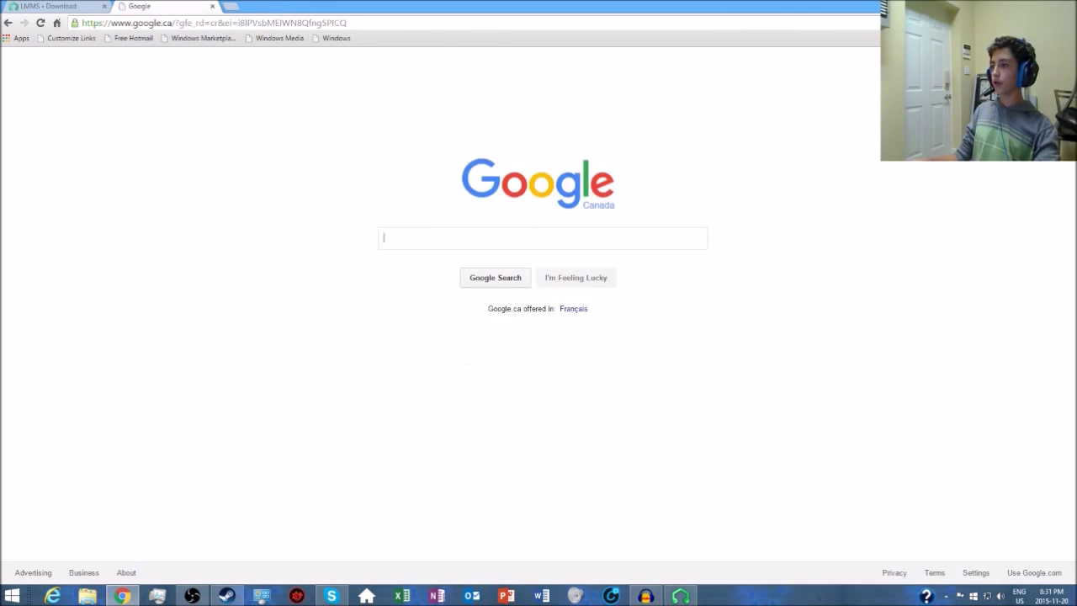
pyautogui.write('auda')
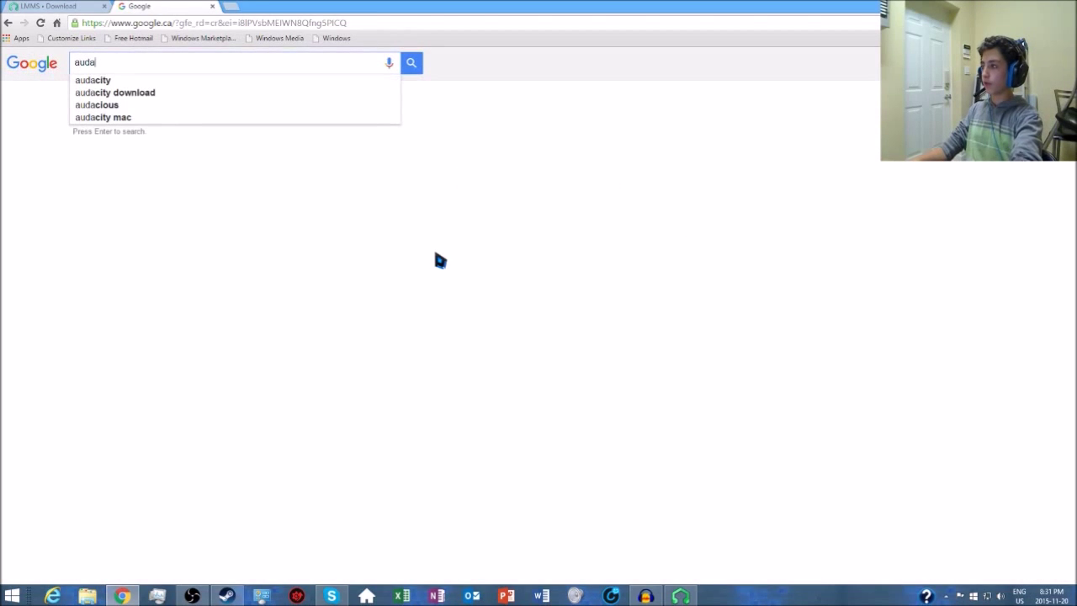
pyautogui.write('c')
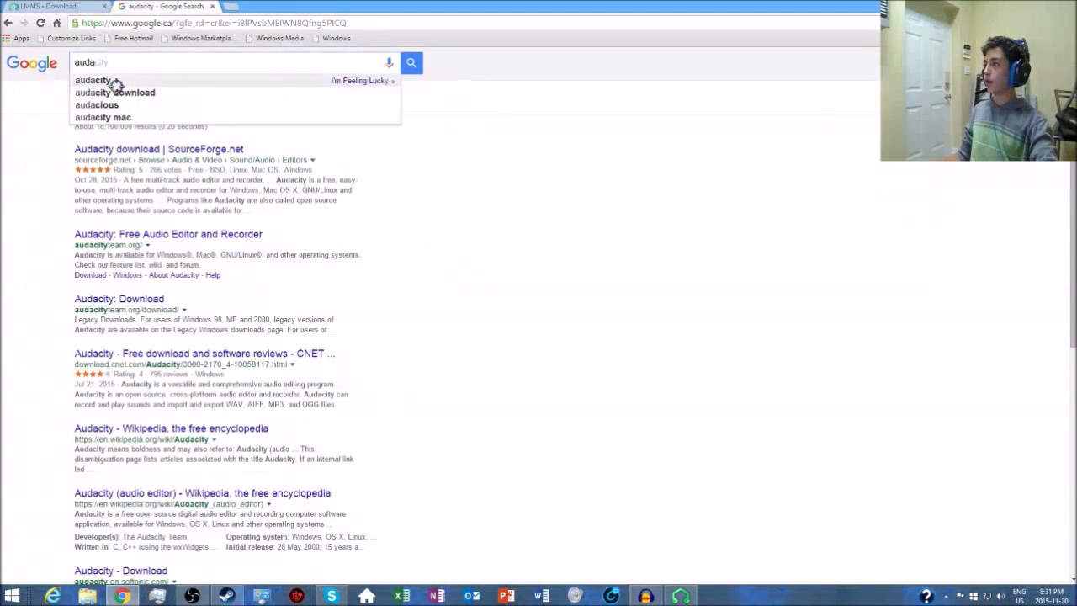
pyautogui.click(115, 81)
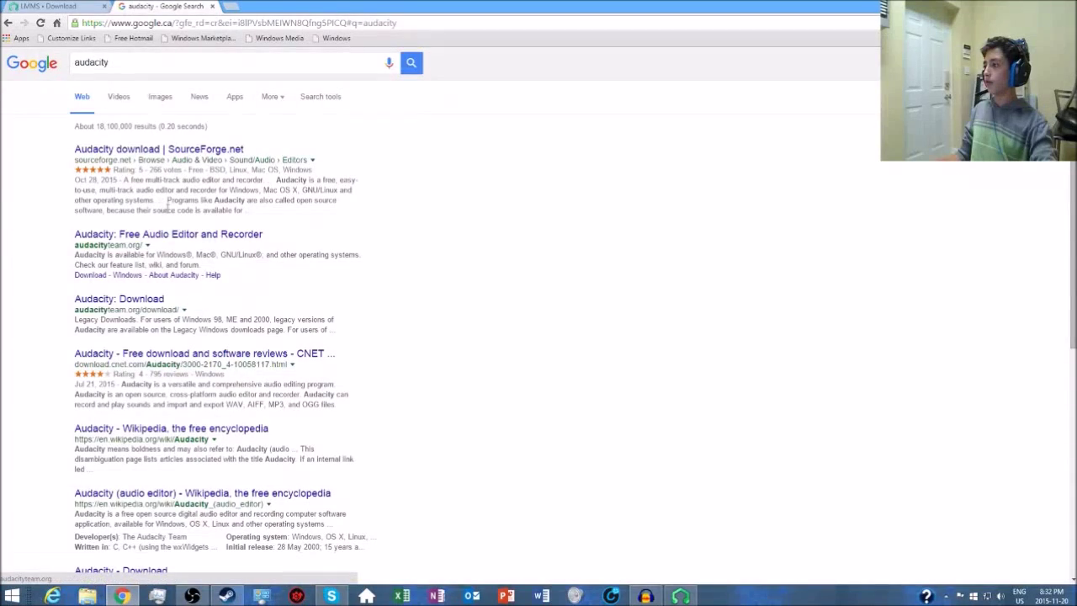
pyautogui.click(204, 234)
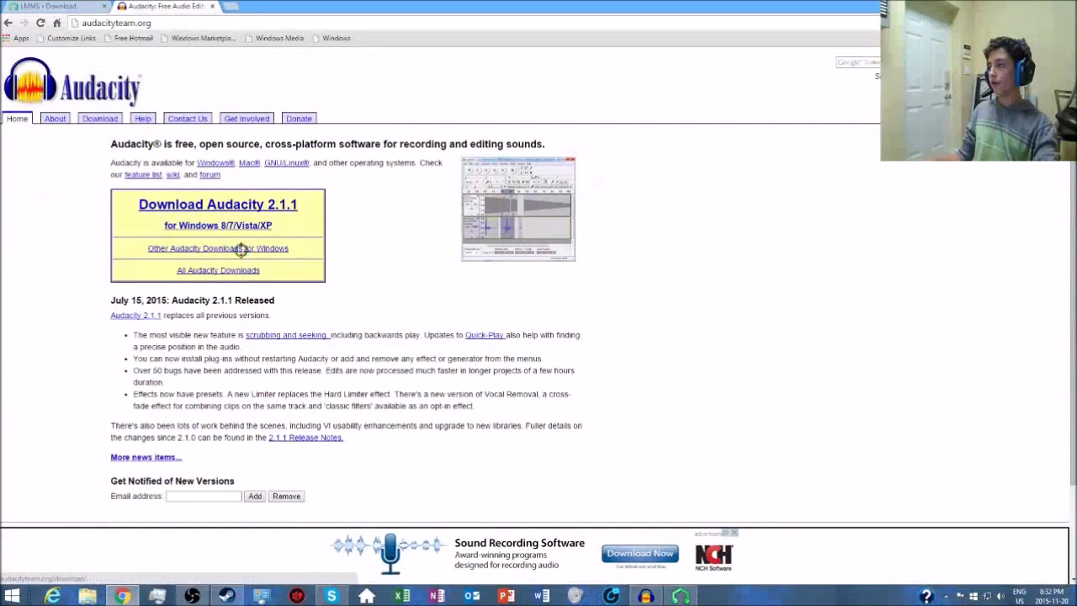
pyautogui.click(260, 216)
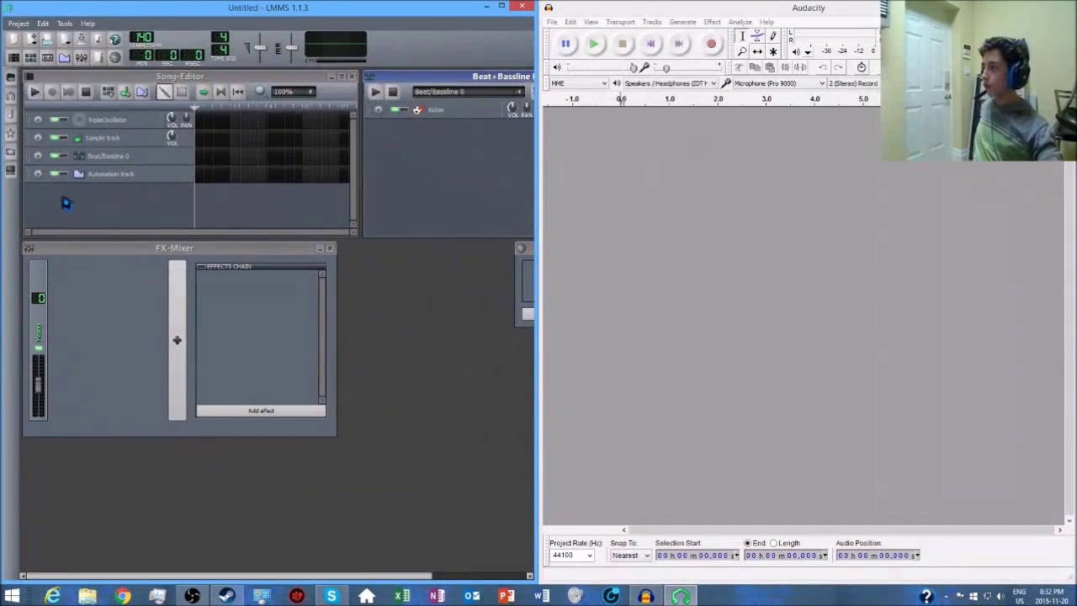
# Step: Maximize LMMS and show the Instrument plugins browser in the left sidebar
pyautogui.click(65, 202)
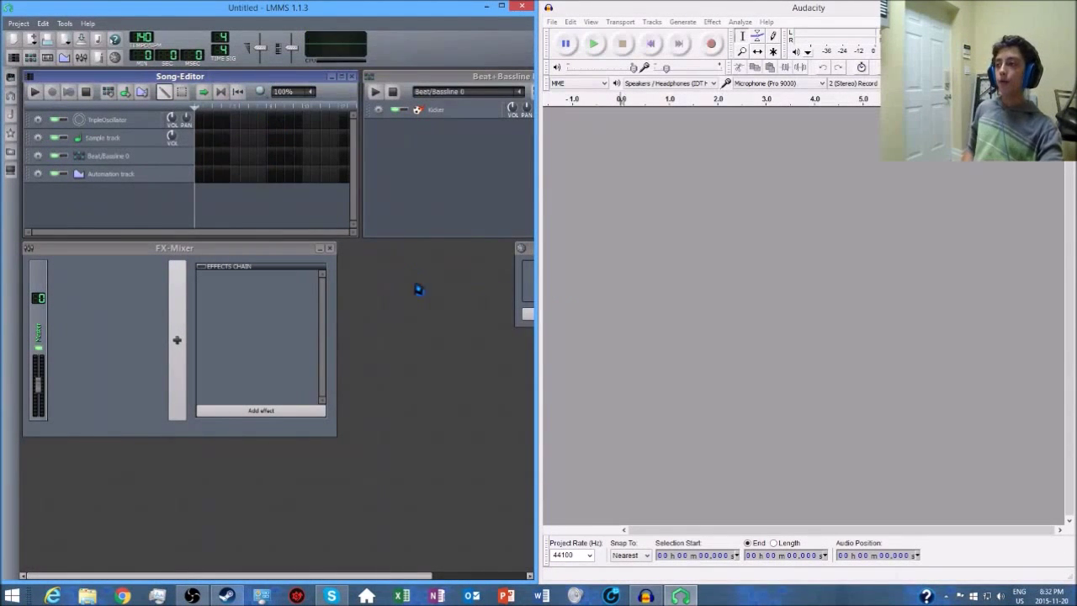
pyautogui.click(500, 8)
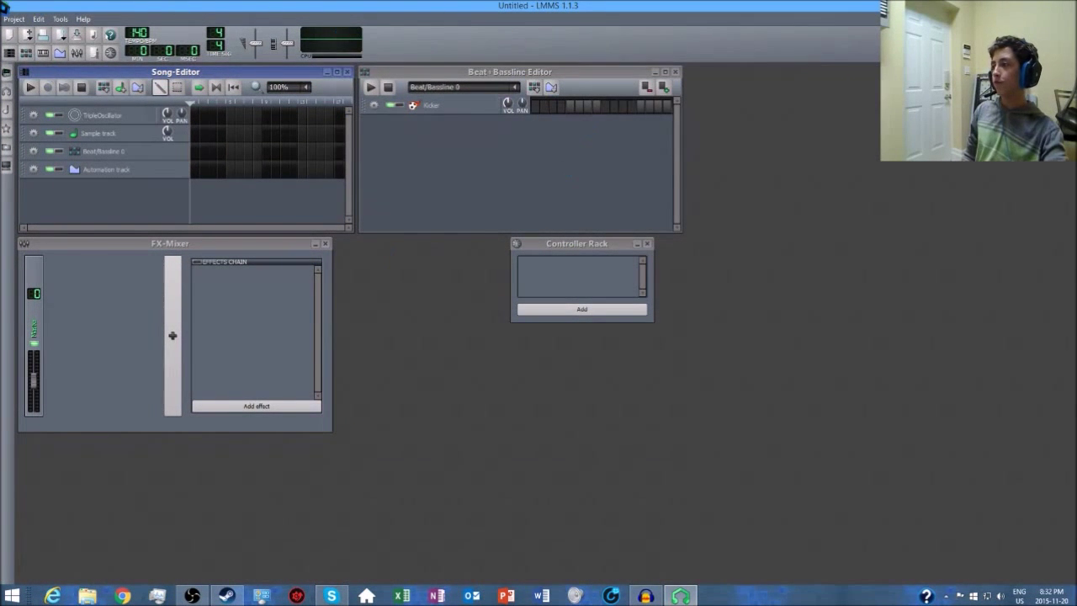
pyautogui.click(8, 112)
pyautogui.click(9, 112)
pyautogui.click(8, 95)
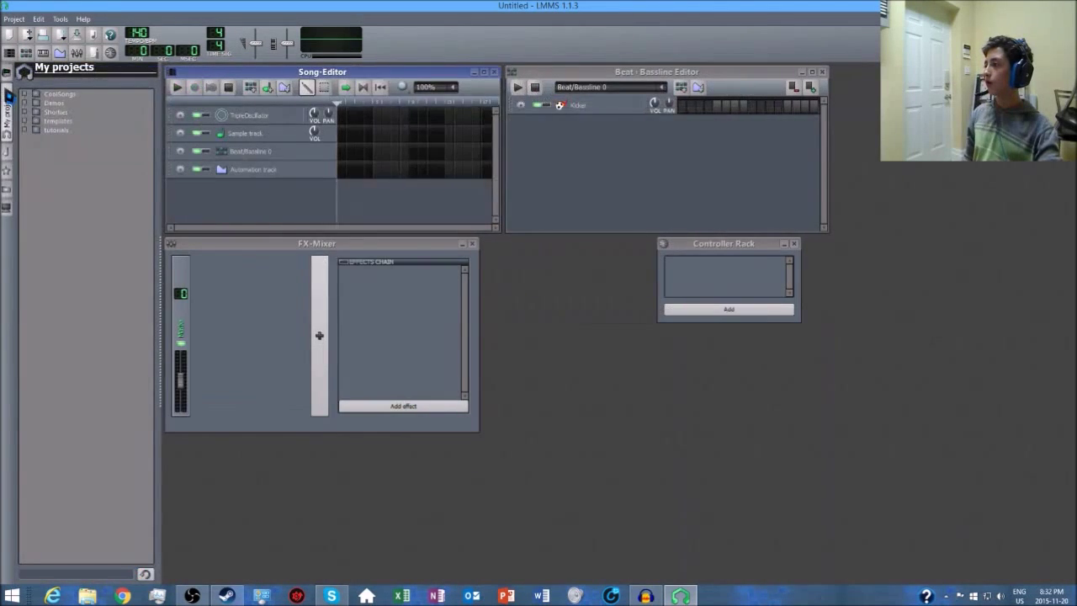
pyautogui.click(8, 95)
pyautogui.click(7, 80)
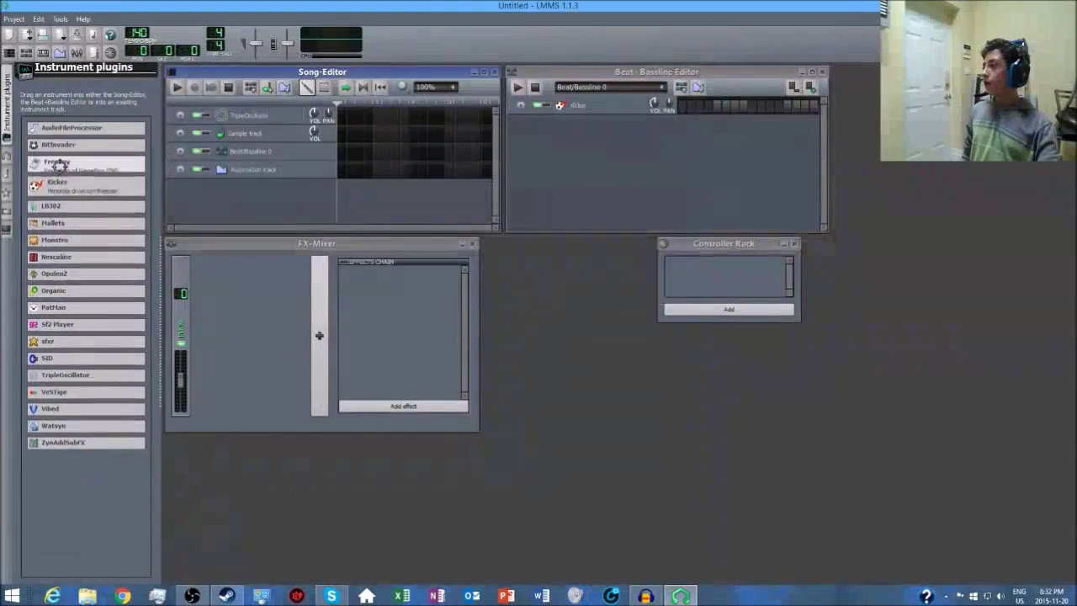
pyautogui.moveTo(81, 162); pyautogui.dragTo(273, 205)
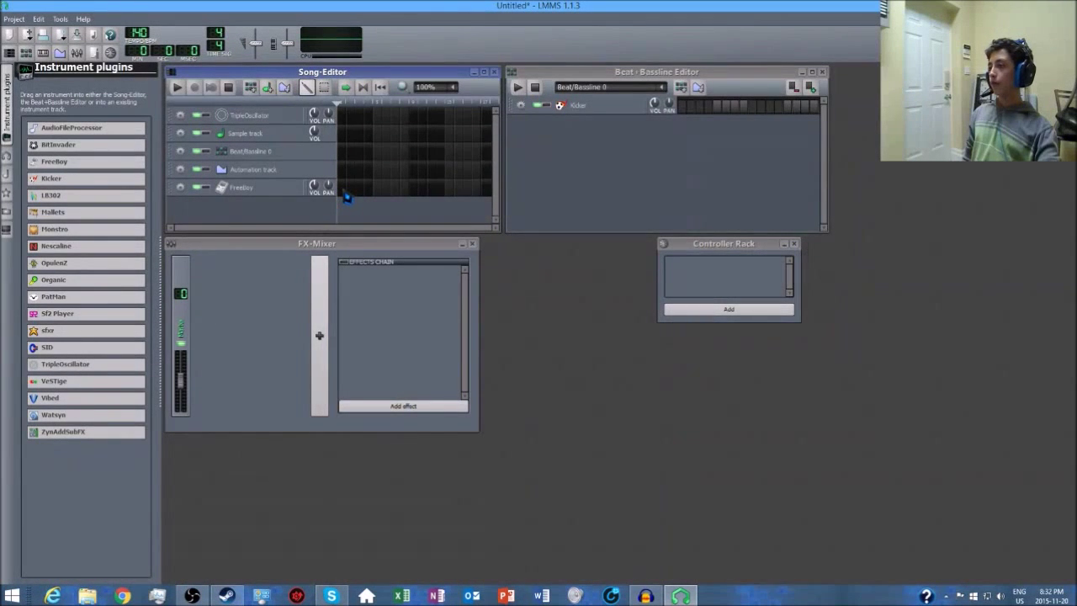
pyautogui.rightClick(347, 192)
pyautogui.click(370, 197)
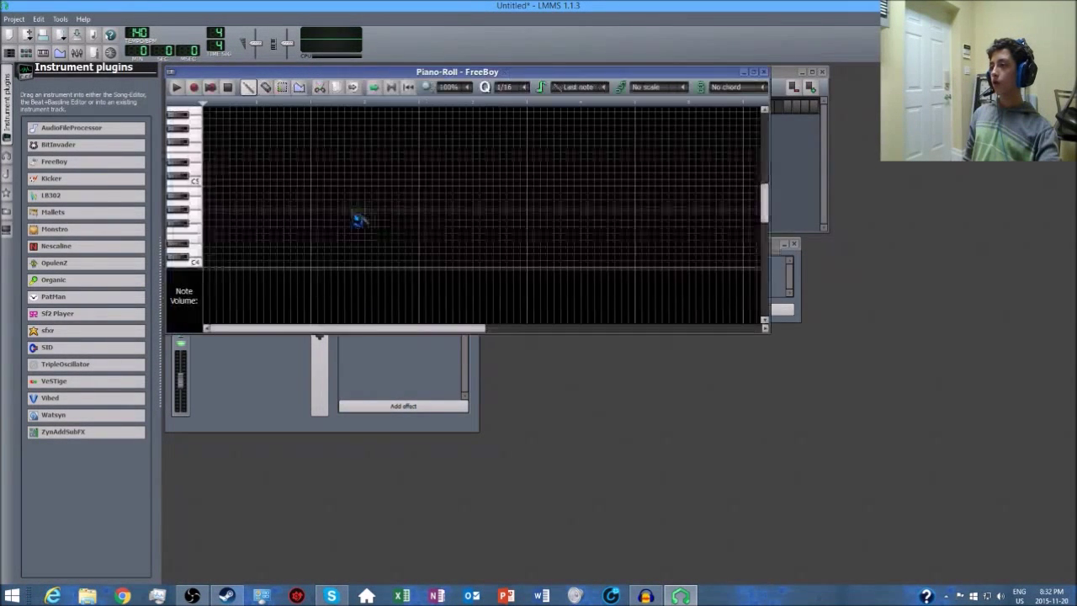
pyautogui.click(257, 203)
pyautogui.click(249, 182)
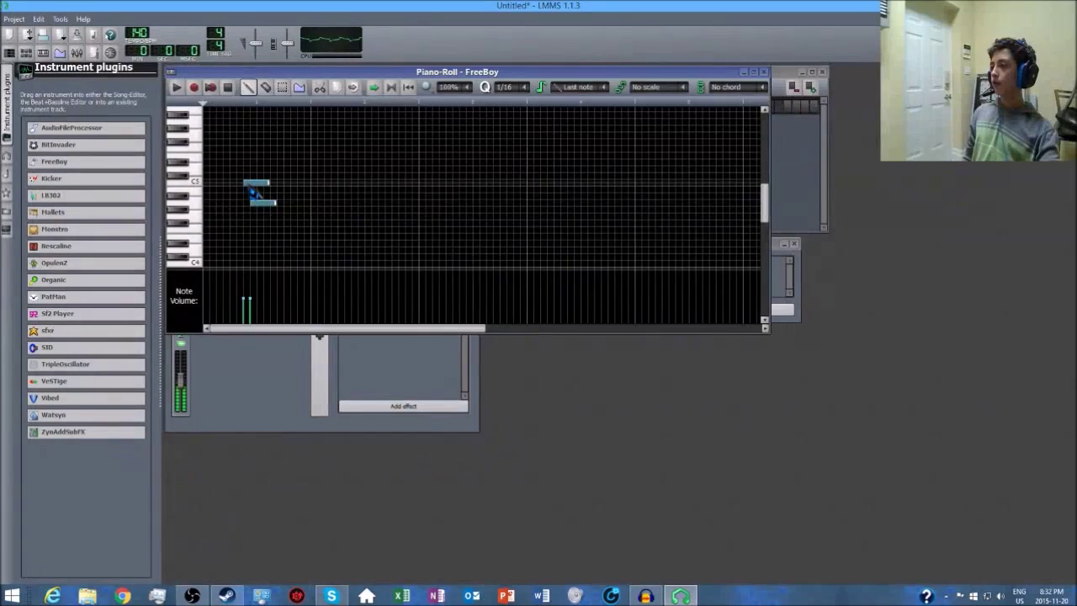
pyautogui.click(303, 188)
pyautogui.click(269, 229)
pyautogui.click(379, 183)
pyautogui.click(232, 195)
pyautogui.click(401, 229)
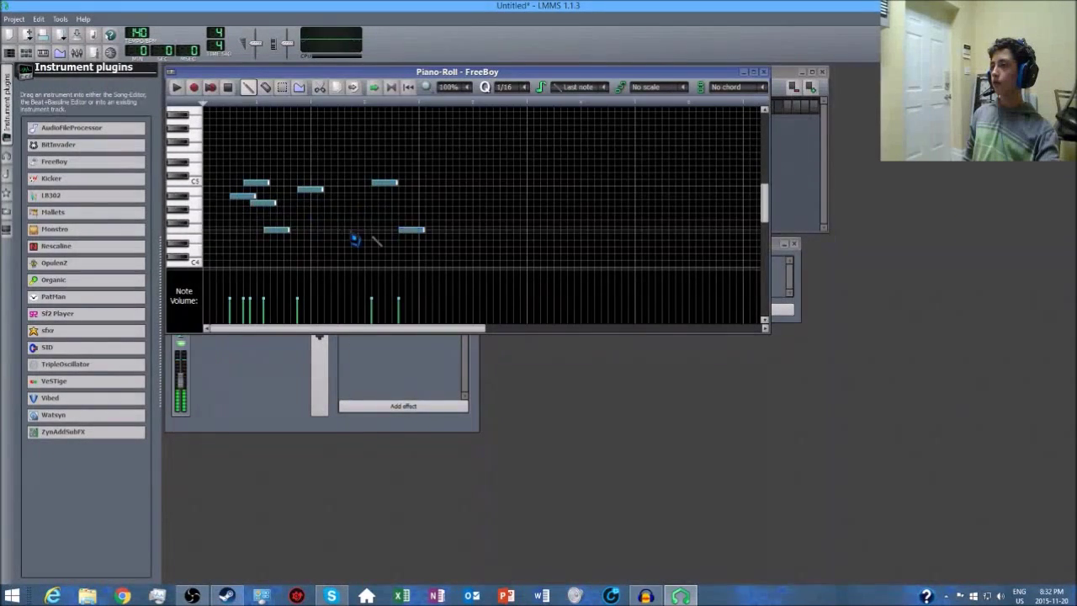
pyautogui.click(205, 209)
pyautogui.moveTo(380, 182); pyautogui.dragTo(388, 182)
pyautogui.hotkey('ctrl', 'z')
pyautogui.hotkey('ctrl', 'z')
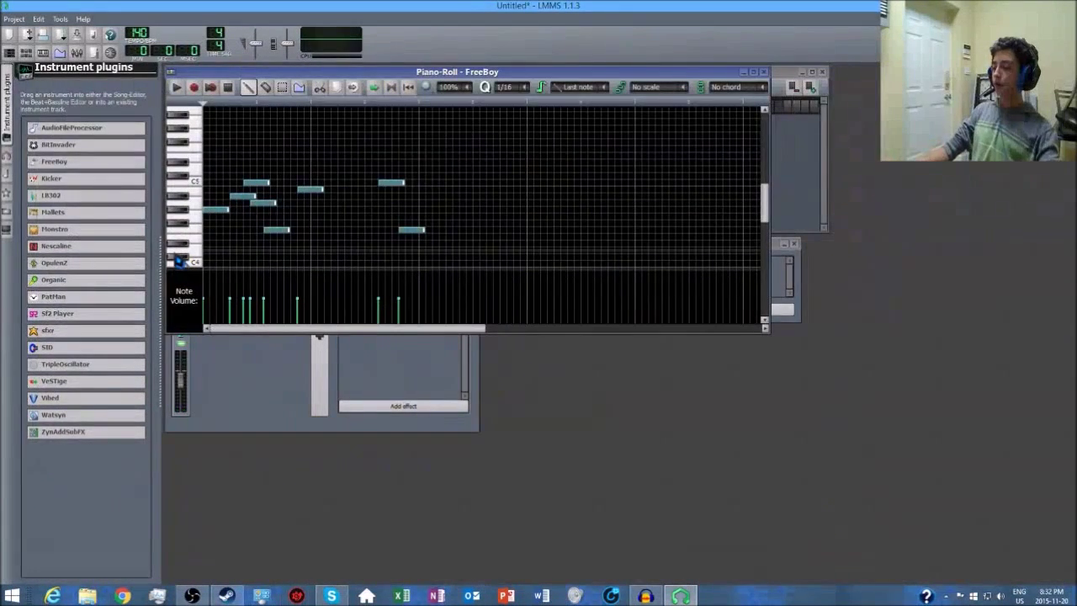
pyautogui.hotkey('ctrl', 'z')
pyautogui.hotkey('ctrl', 'z')
pyautogui.hotkey('ctrl', 'z')
pyautogui.hotkey('ctrl', 'z')
pyautogui.hotkey('ctrl', 'z')
pyautogui.hotkey('ctrl', 'z')
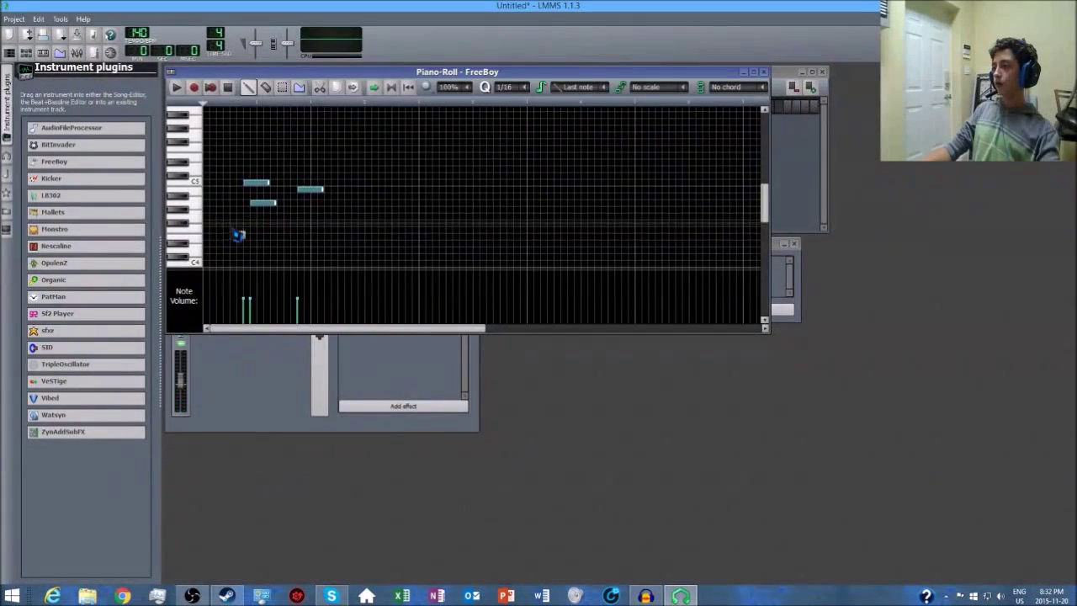
pyautogui.hotkey('ctrl', 'z')
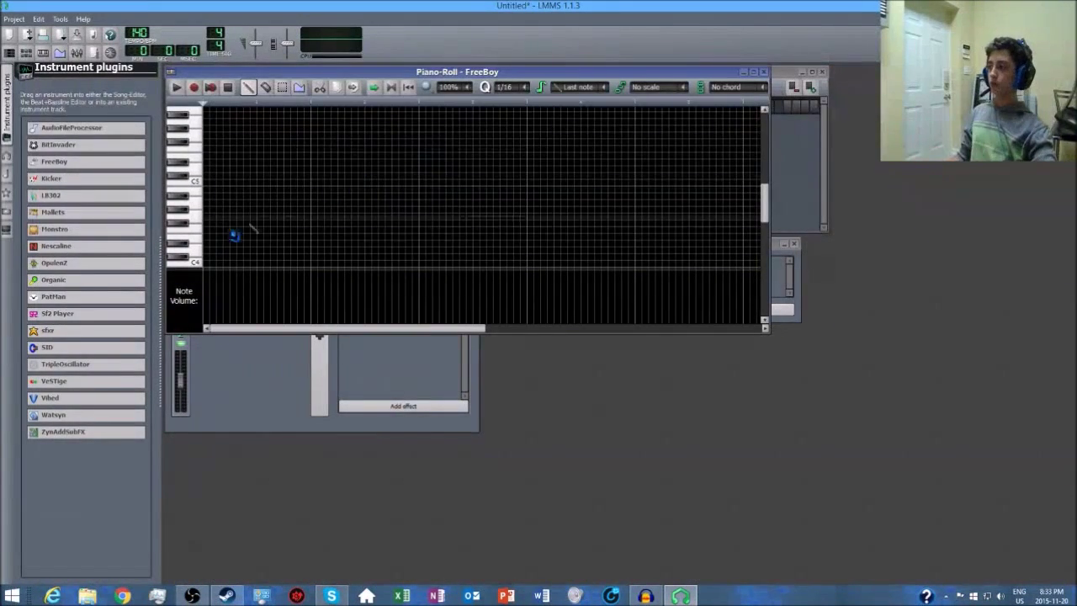
pyautogui.scroll(-3, 269, 253)
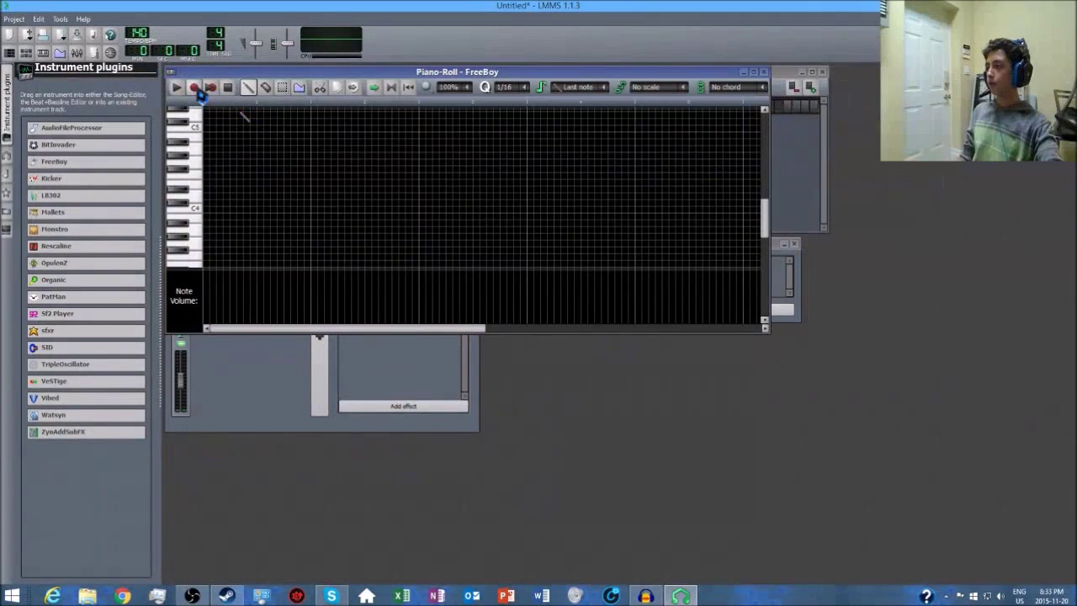
# Step: Play a melody on the computer keyboard into the FreeBoy piano roll, then stop recording
pyautogui.press('x')
pyautogui.press('c')
pyautogui.press('x')
pyautogui.press('c')
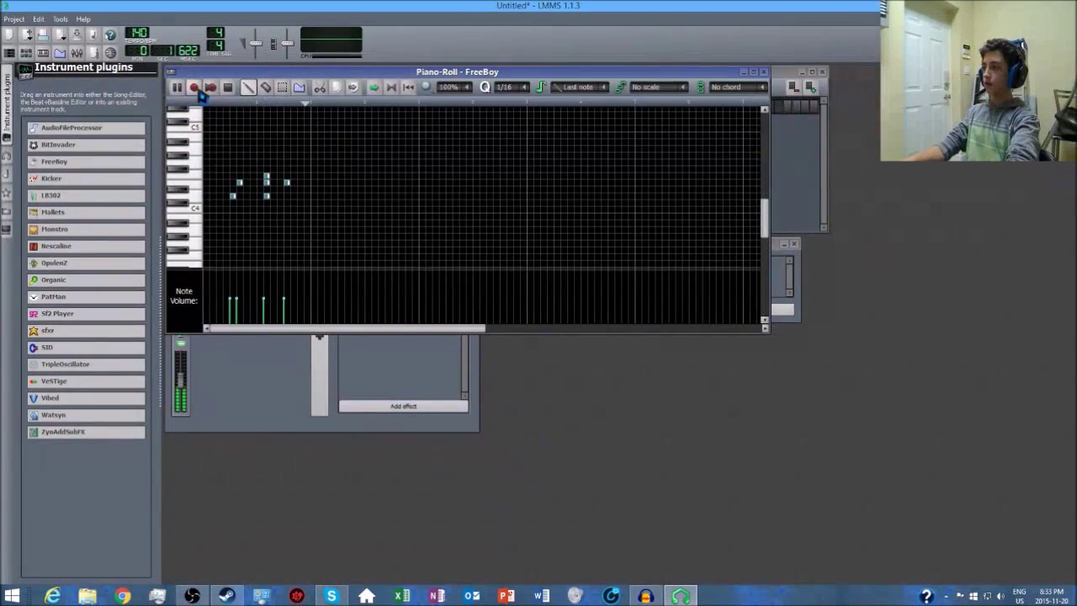
pyautogui.press('3')
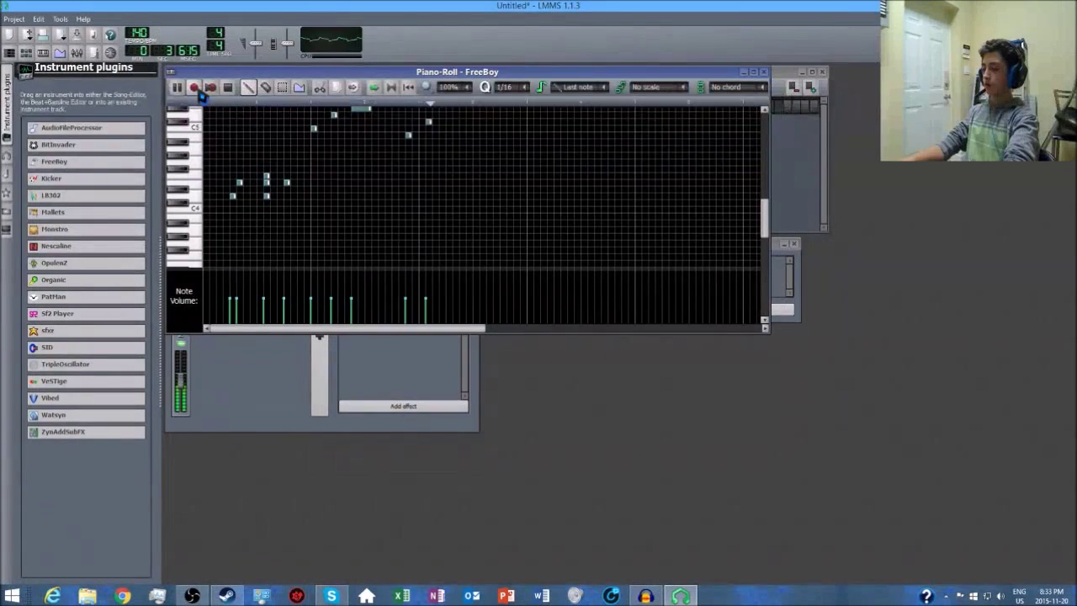
pyautogui.press('q')
pyautogui.press('b')
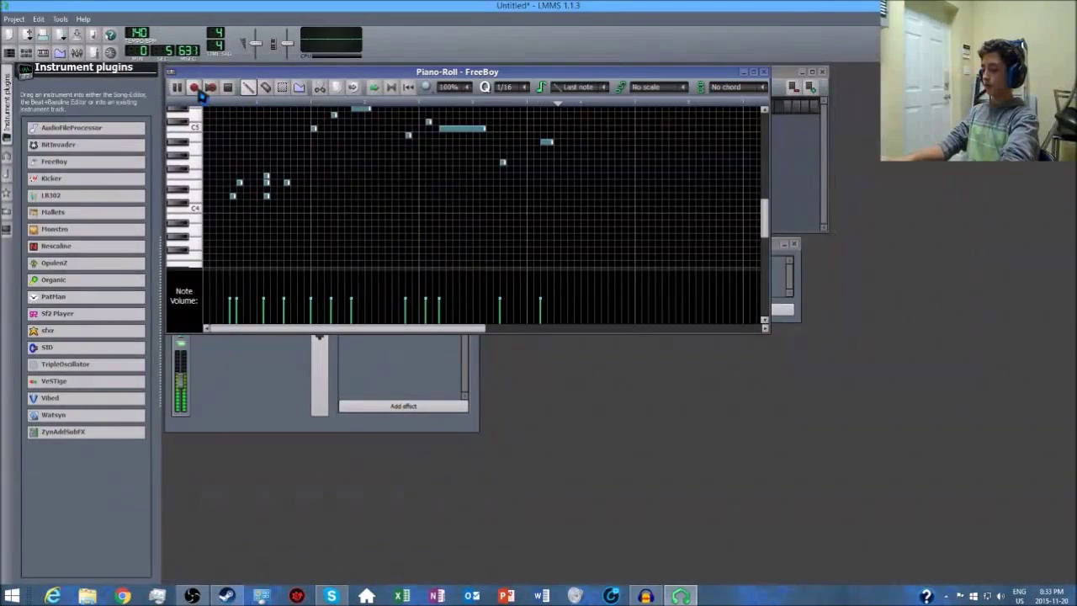
pyautogui.press('b')
pyautogui.press('g')
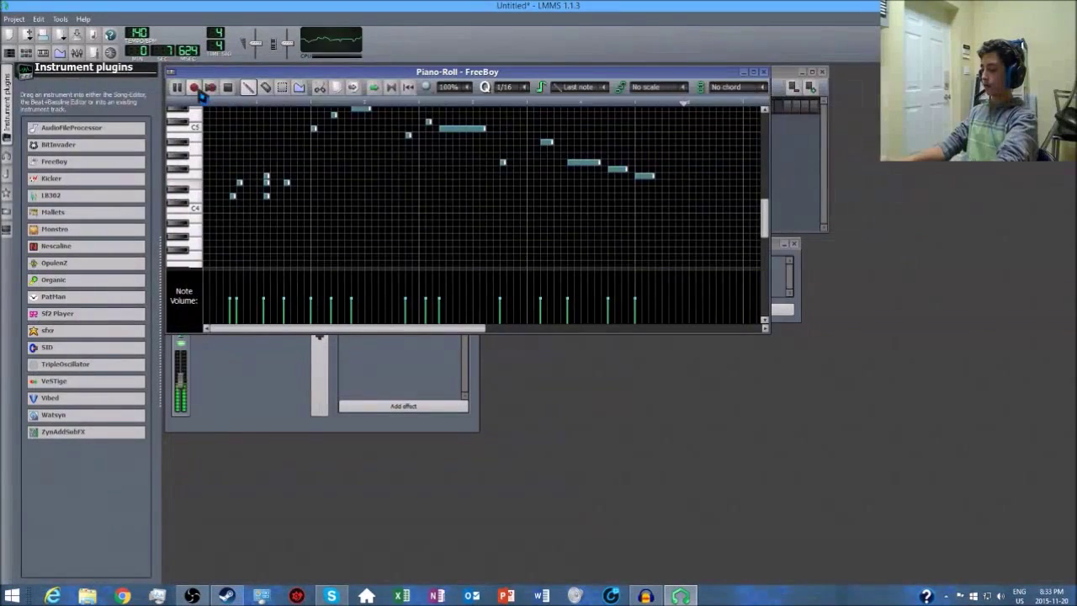
pyautogui.press('z')
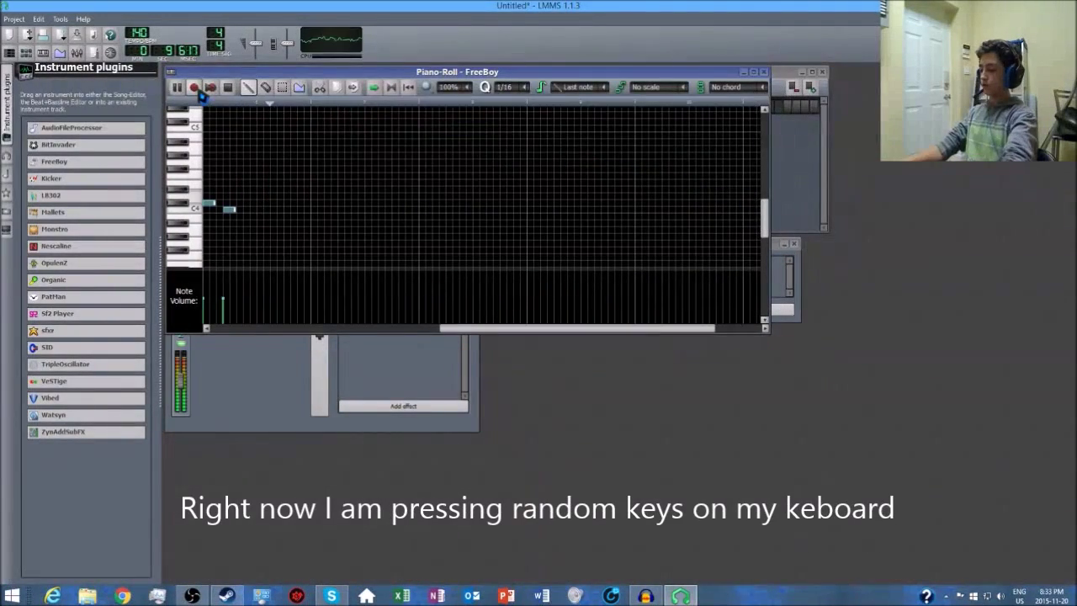
pyautogui.press('b')
pyautogui.press('n')
pyautogui.press('j')
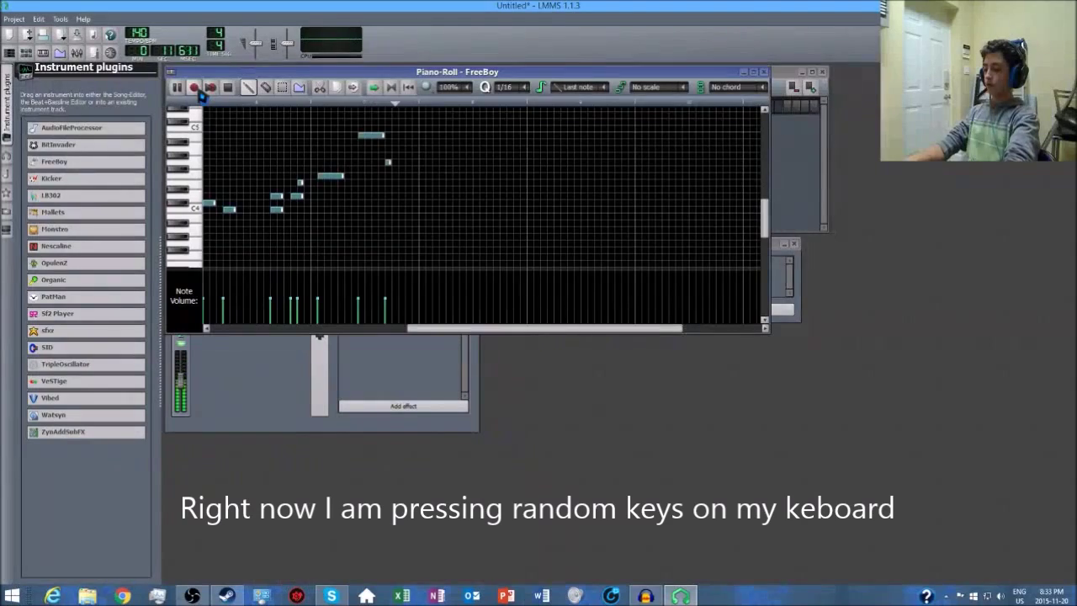
pyautogui.press('w')
pyautogui.press('q')
pyautogui.press('w')
pyautogui.press('q')
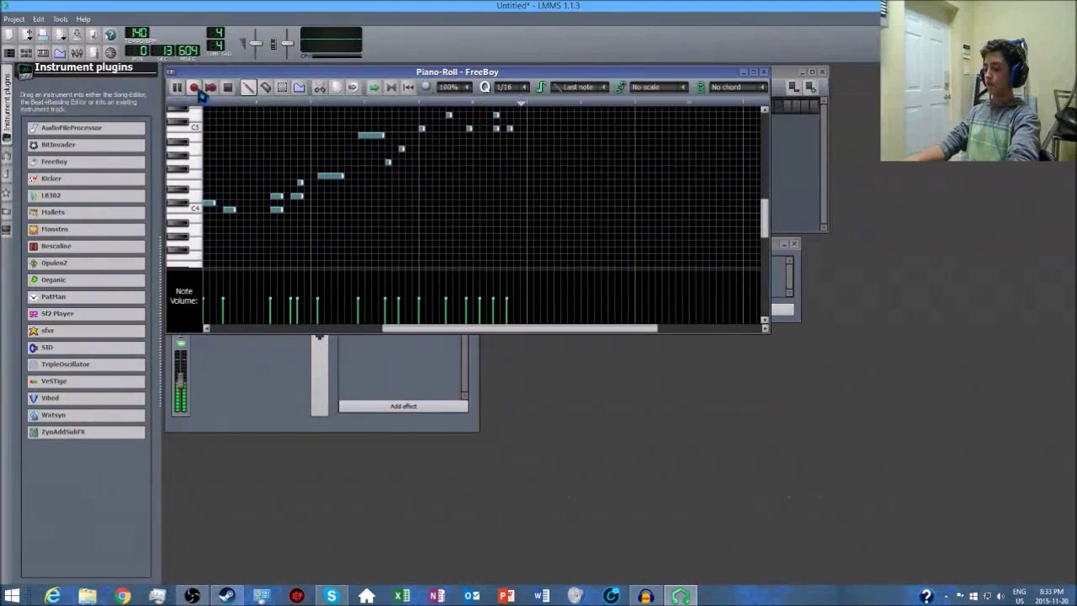
pyautogui.press('w')
pyautogui.press('q')
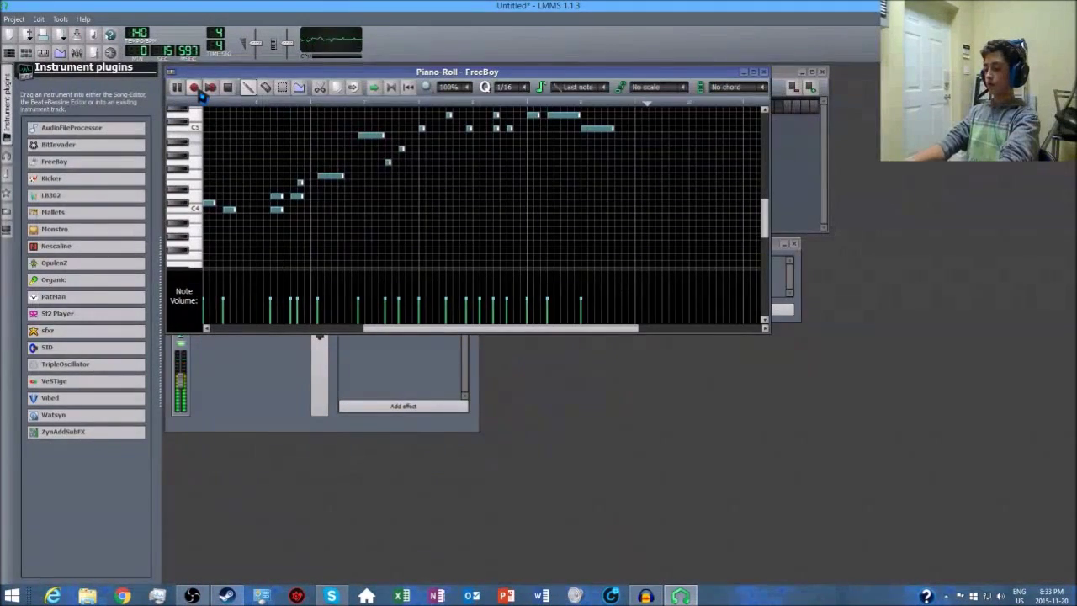
pyautogui.press('w')
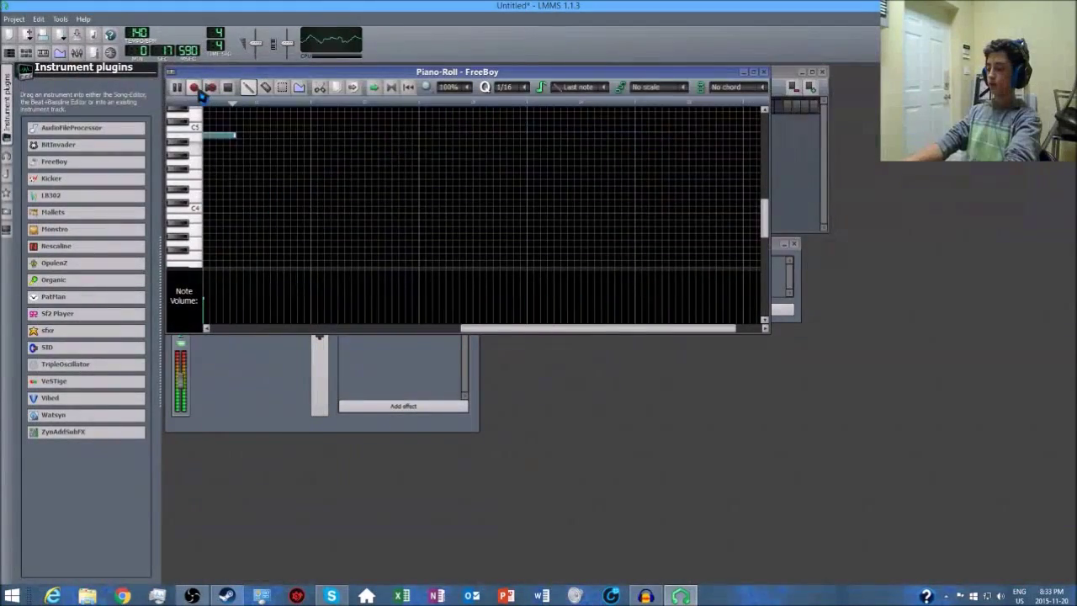
pyautogui.press('q')
pyautogui.press('m')
pyautogui.press('j')
pyautogui.press('n')
pyautogui.press('h')
pyautogui.press('e')
pyautogui.press('w')
pyautogui.press('m')
pyautogui.press('n')
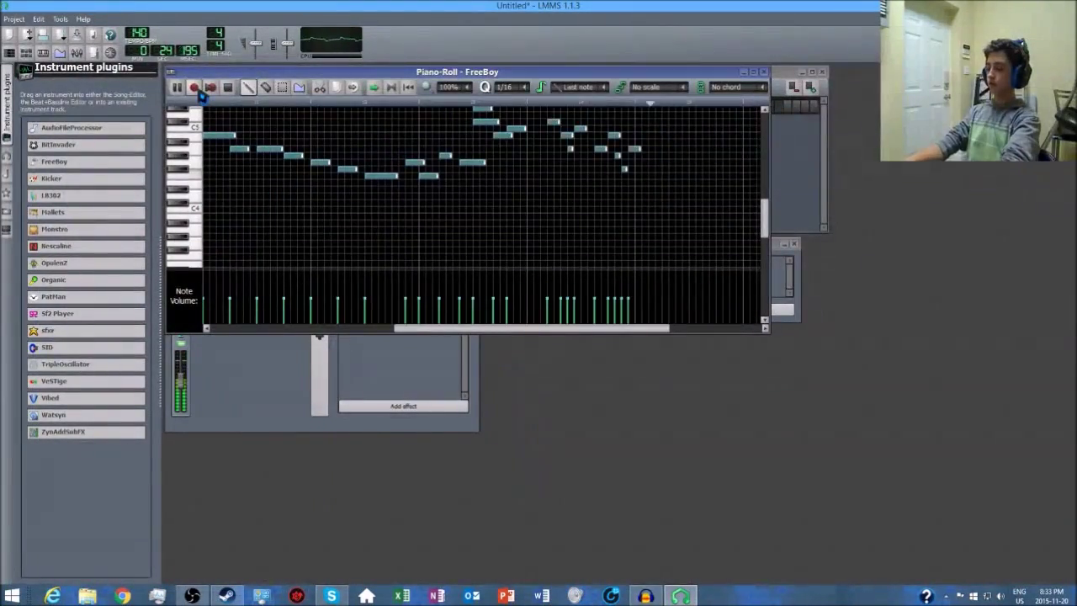
pyautogui.press('s')
pyautogui.press('z')
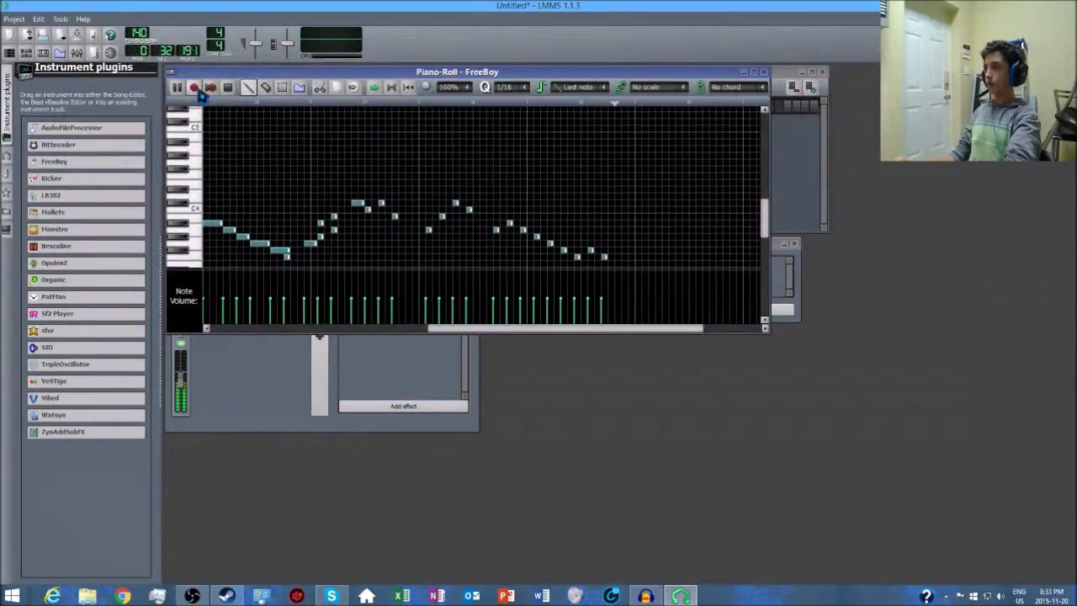
pyautogui.press('x')
pyautogui.press('z')
pyautogui.press('z')
pyautogui.press('z')
pyautogui.press('e')
pyautogui.press('z')
pyautogui.press('w')
pyautogui.press('z')
pyautogui.press('space')
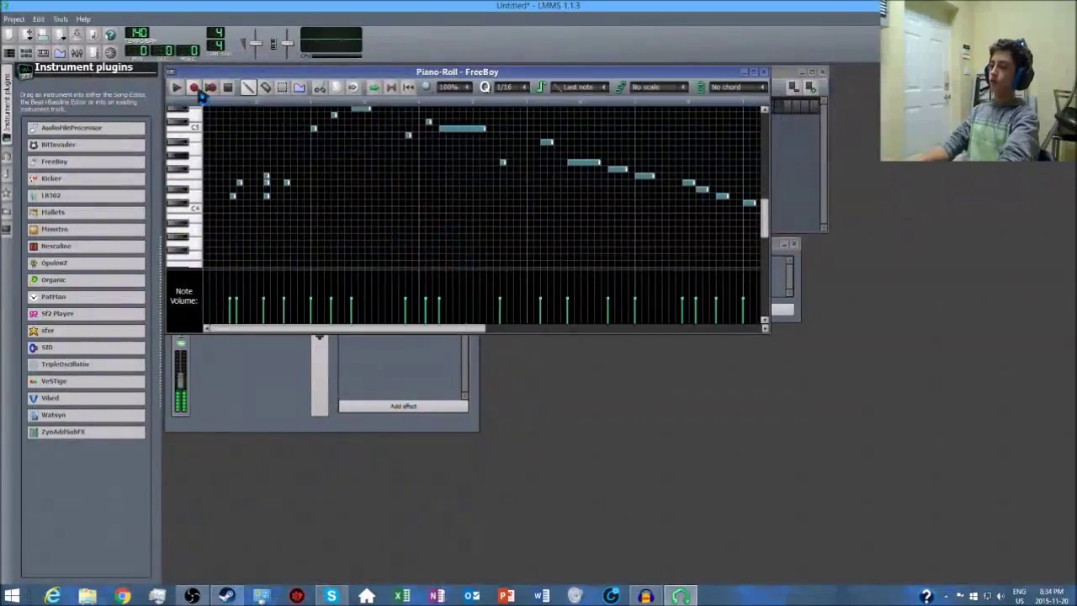
# Step: Play back the recorded melody, add one extra note among the early notes, and close the piano roll
pyautogui.press('space')
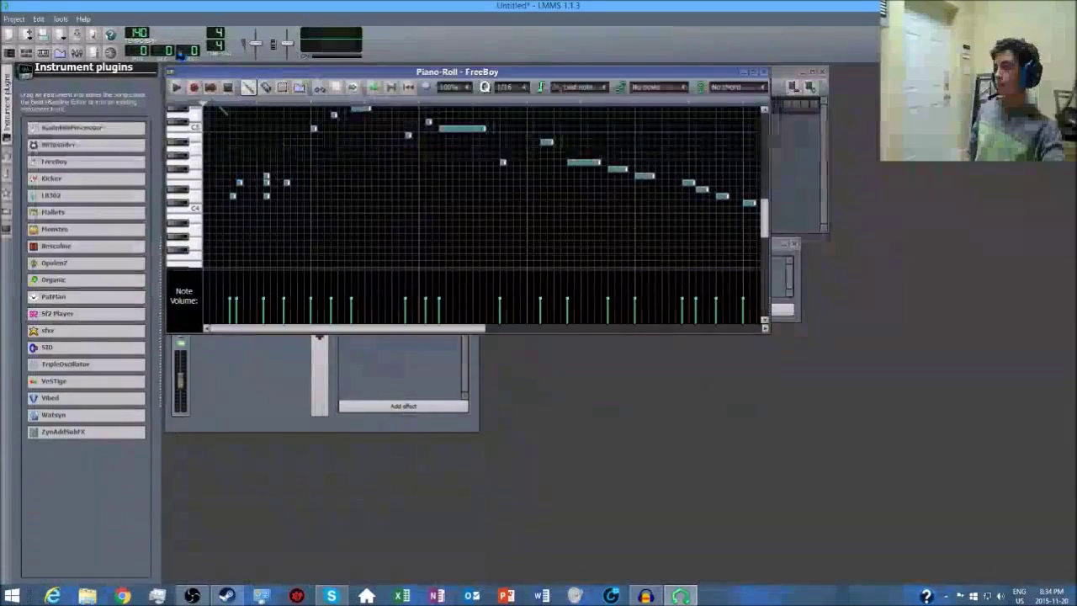
pyautogui.scroll(3, 349, 231)
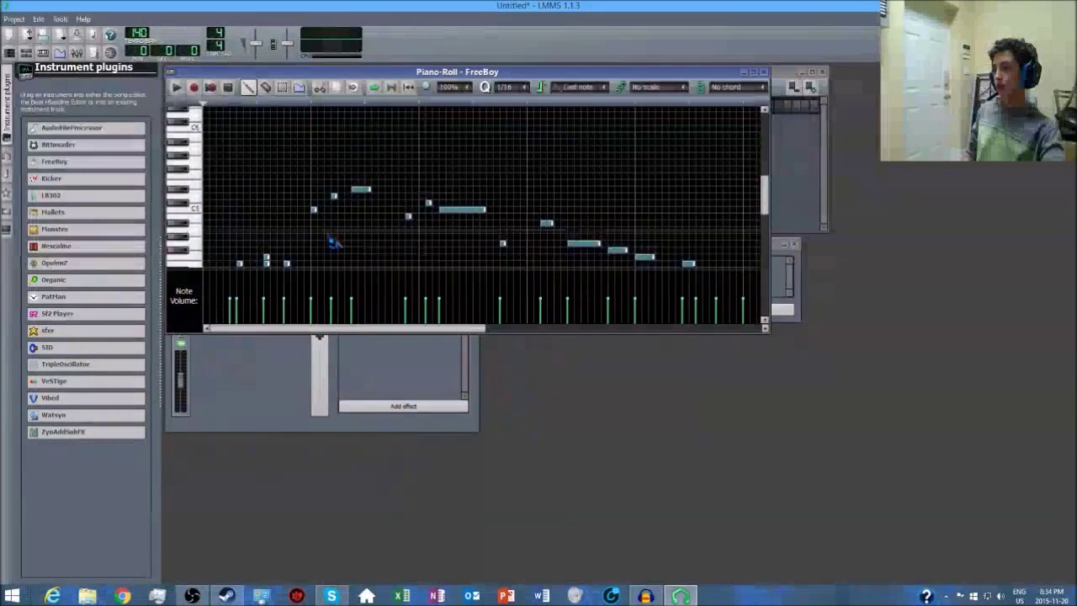
pyautogui.scroll(-2, 308, 209)
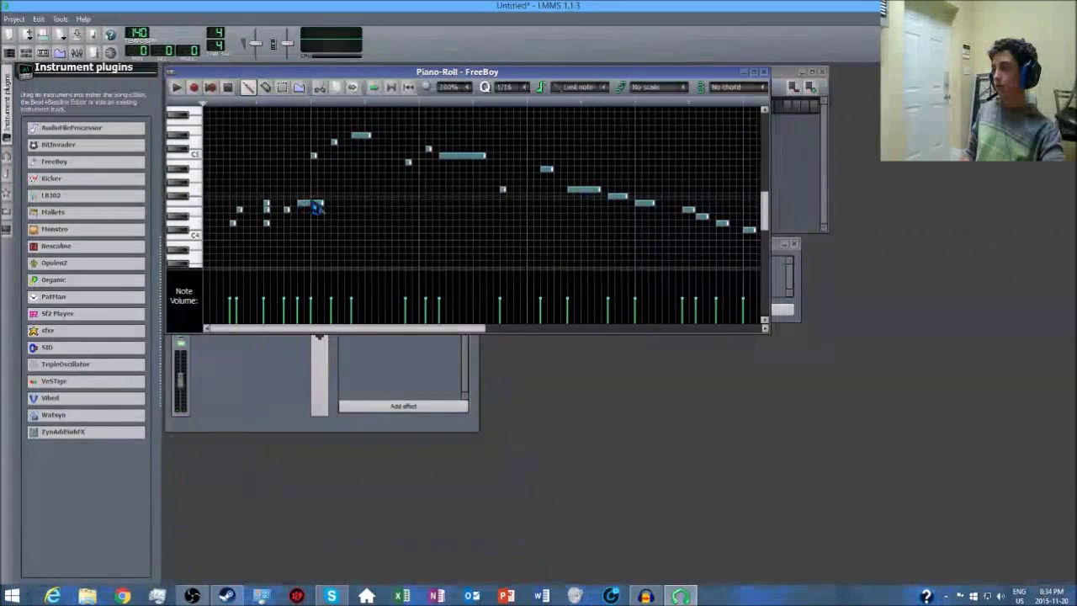
pyautogui.click(289, 196)
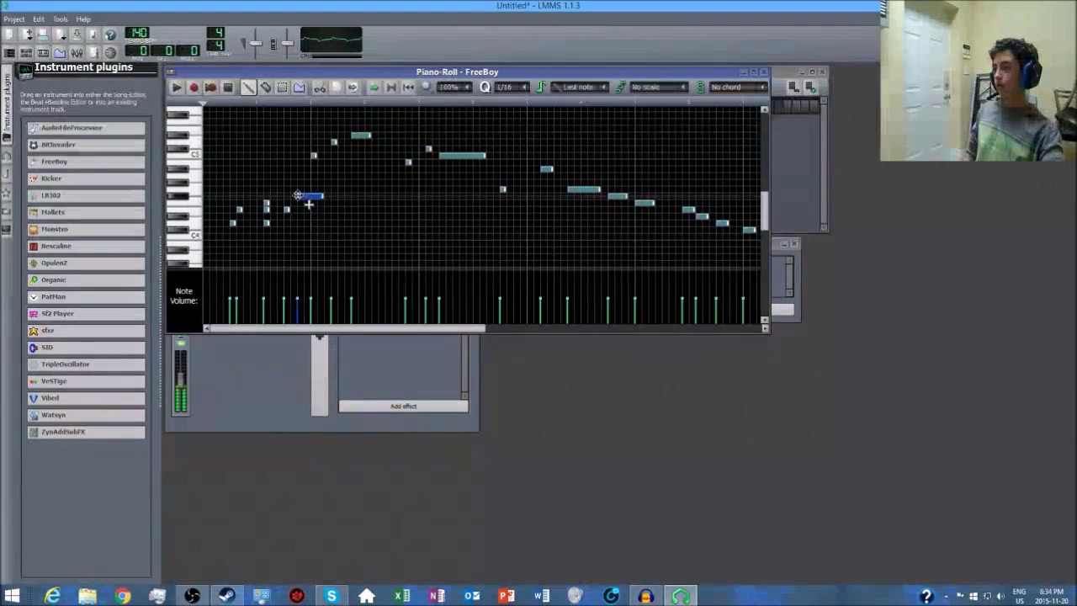
pyautogui.scroll(-5, 606, 261)
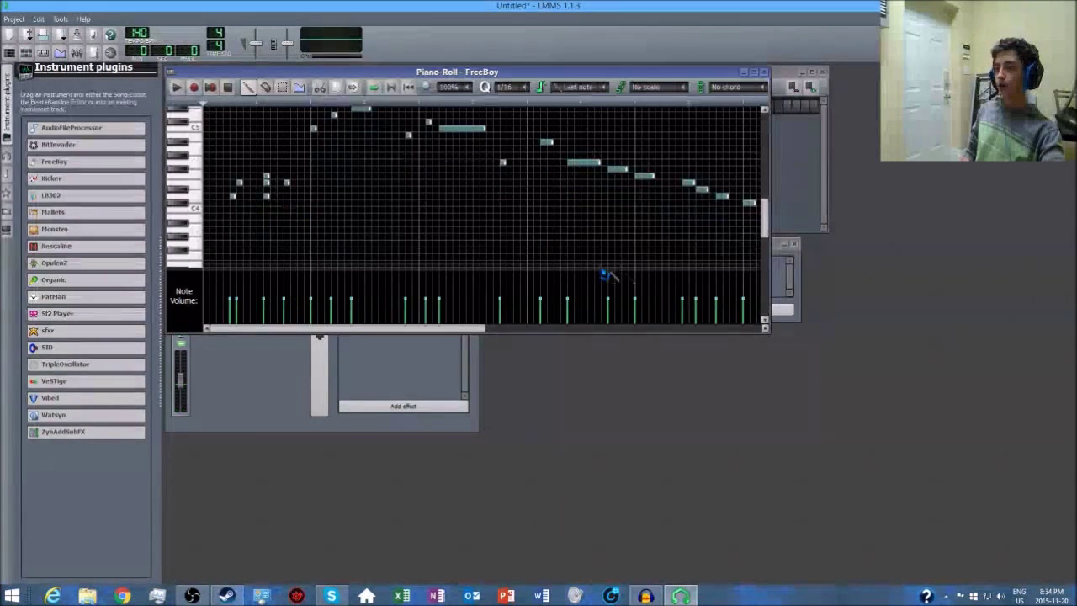
pyautogui.moveTo(367, 331); pyautogui.dragTo(302, 320)
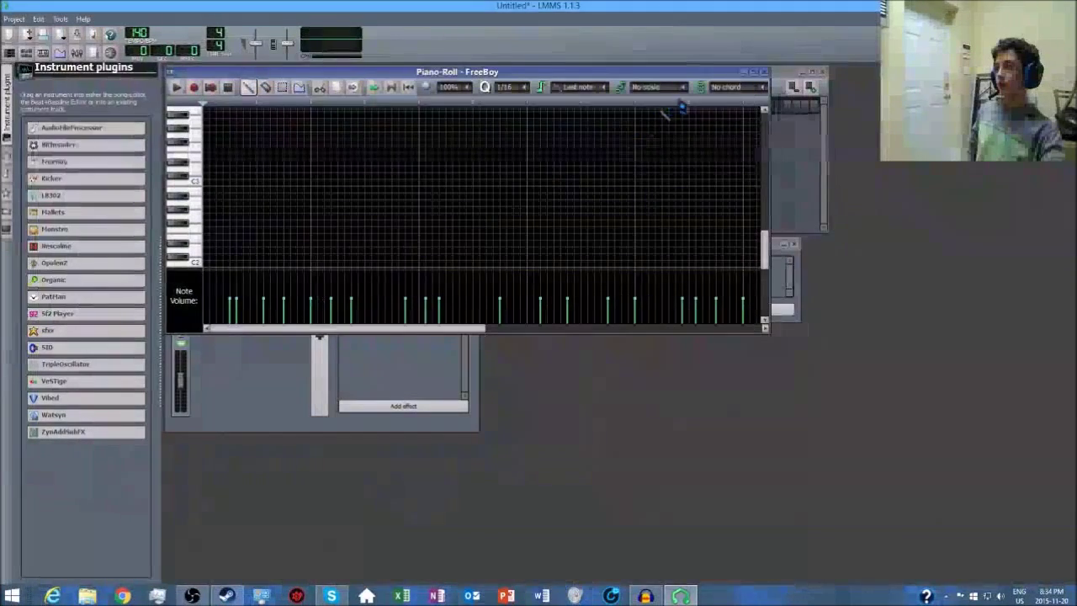
pyautogui.click(762, 71)
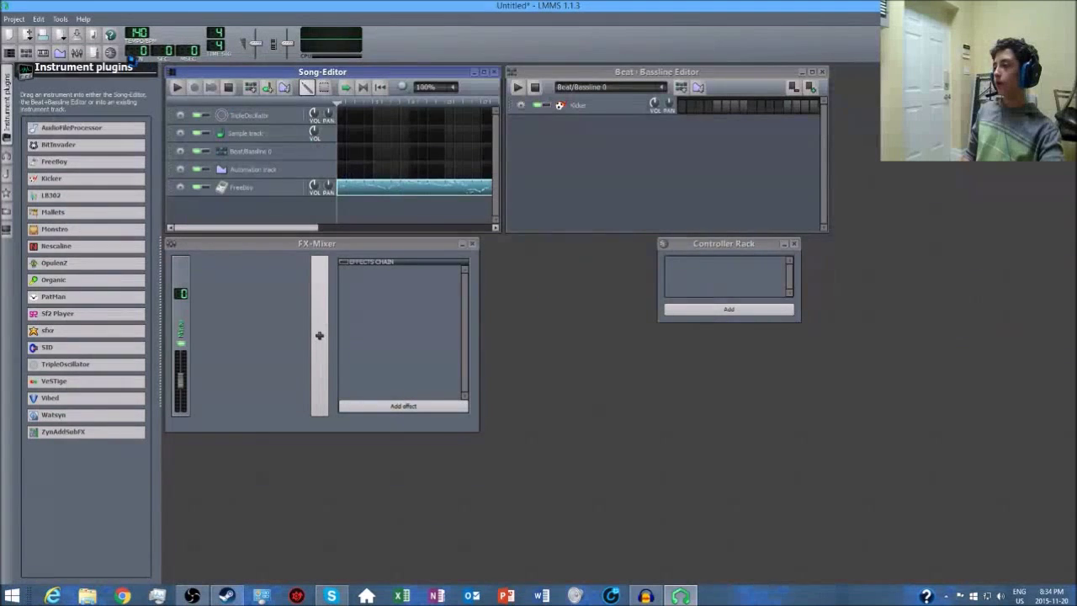
# Step: Copy the FreeBoy melody pattern and paste it right after the original on the FreeBoy track
pyautogui.moveTo(267, 236); pyautogui.dragTo(382, 212)
pyautogui.rightClick(366, 188)
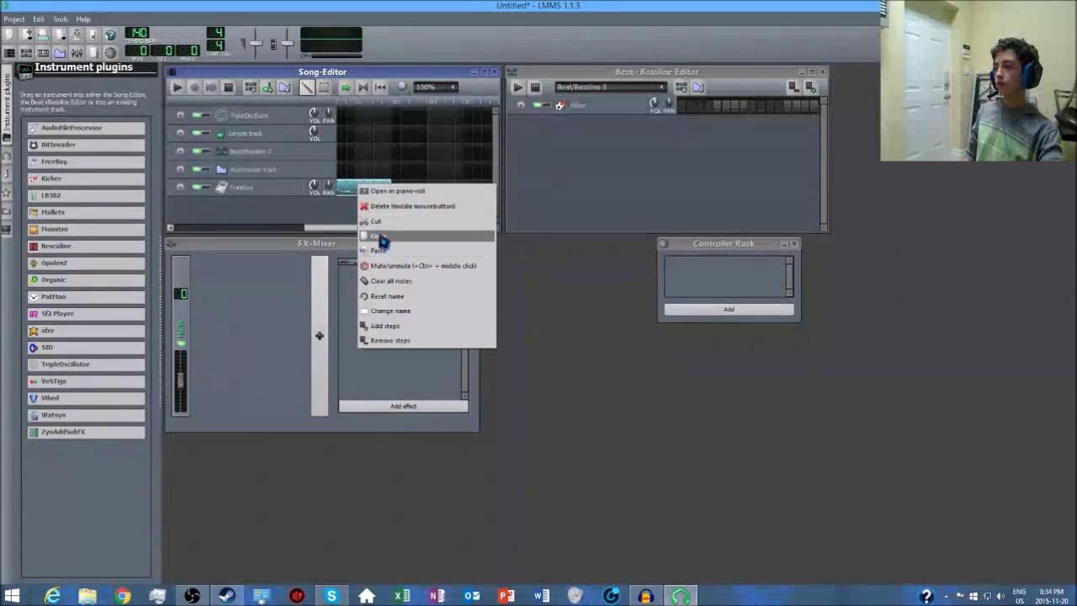
pyautogui.click(383, 244)
pyautogui.rightClick(403, 192)
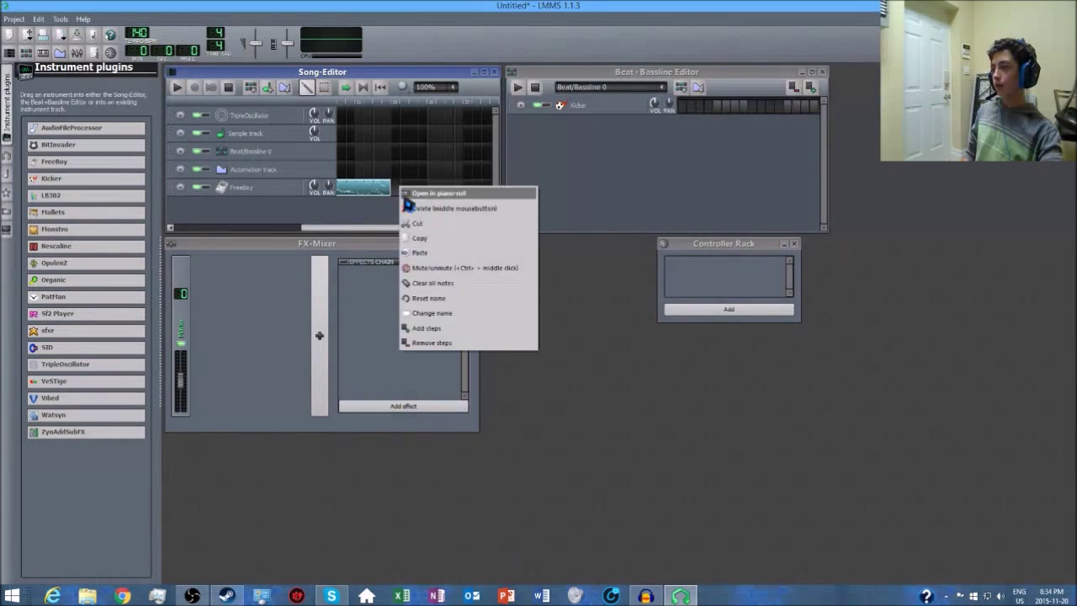
pyautogui.click(431, 248)
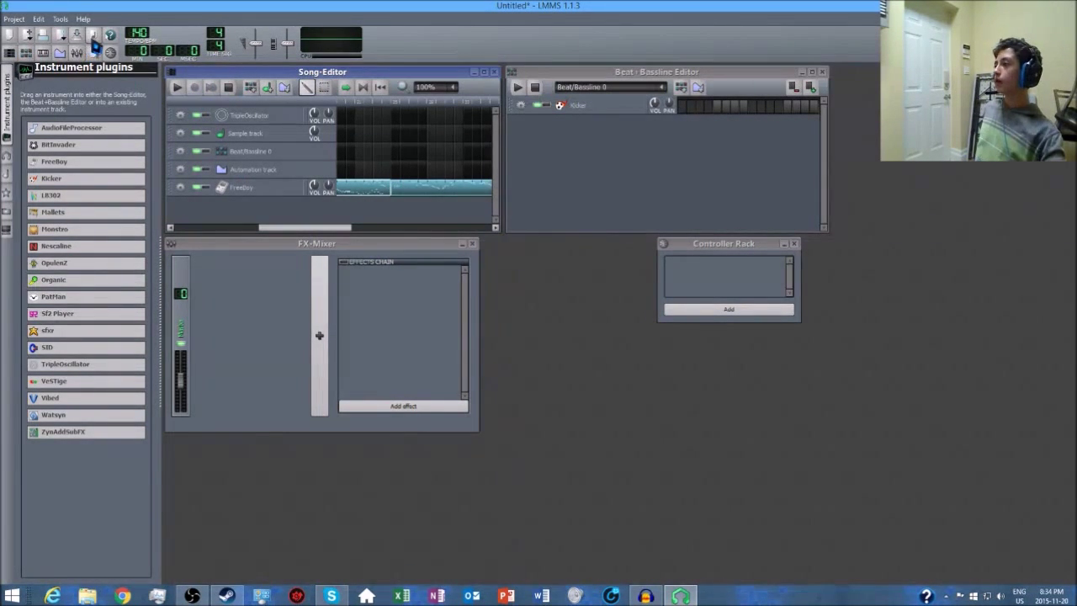
# Step: Render the song to the Desktop as freeboy.wav, a 44100 Hz 16-bit WAV
pyautogui.hotkey('ctrl', 'e')
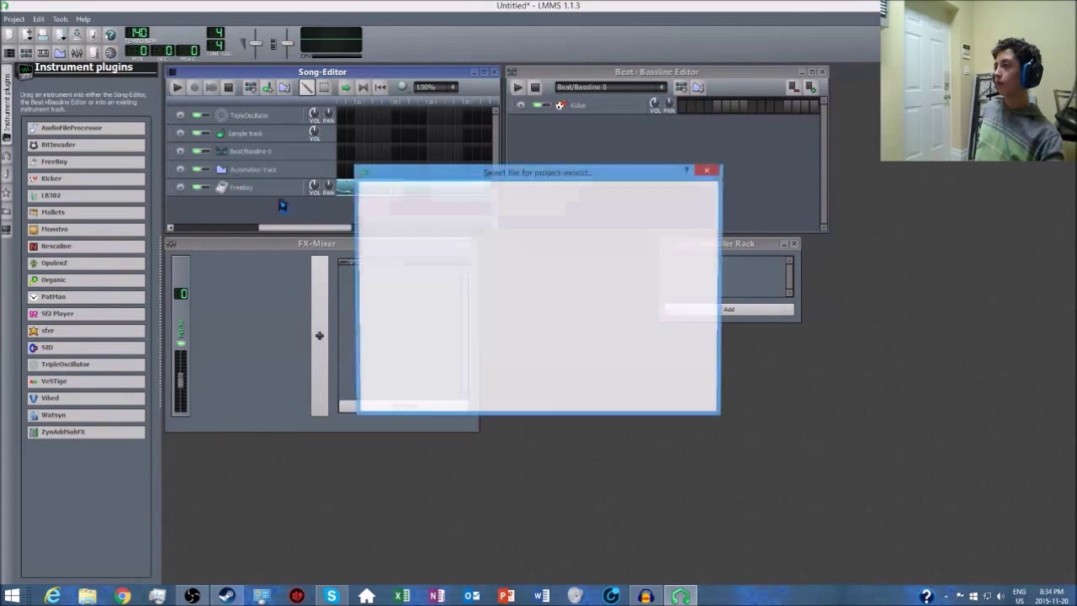
pyautogui.click(385, 241)
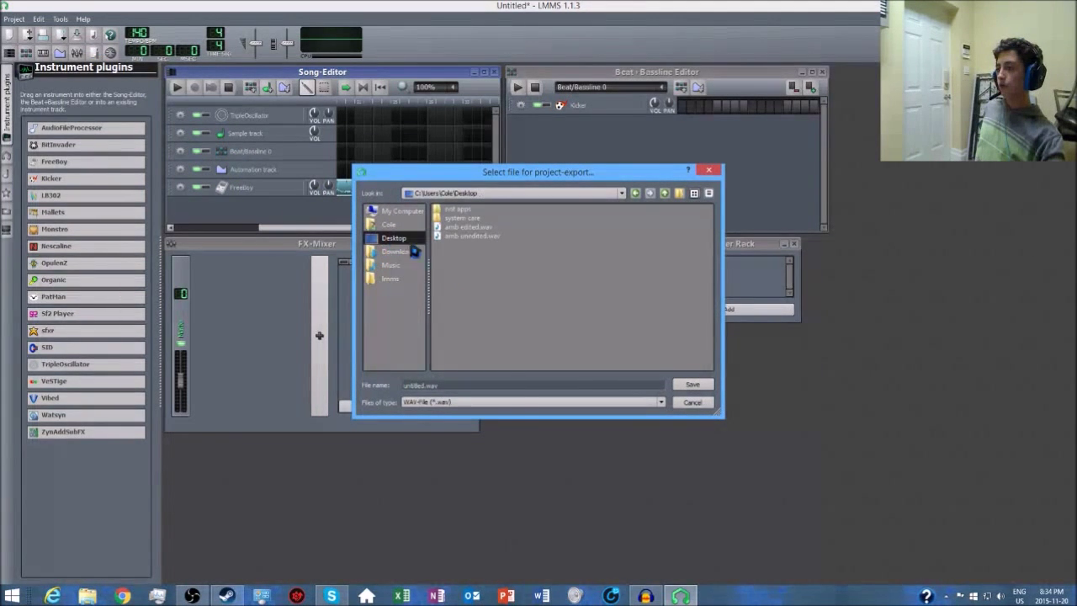
pyautogui.click(446, 384)
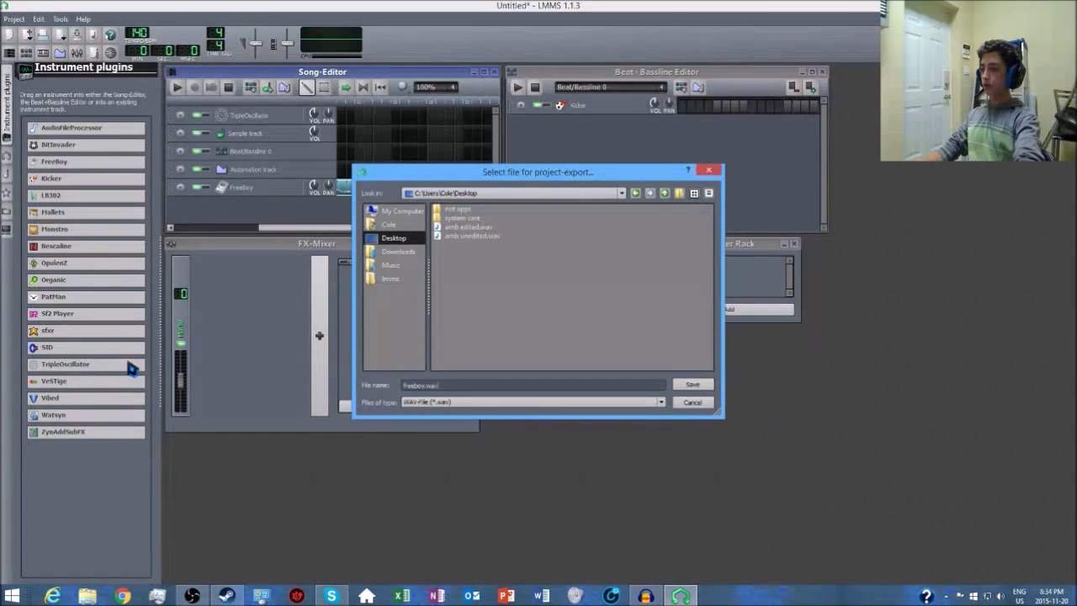
pyautogui.click(700, 386)
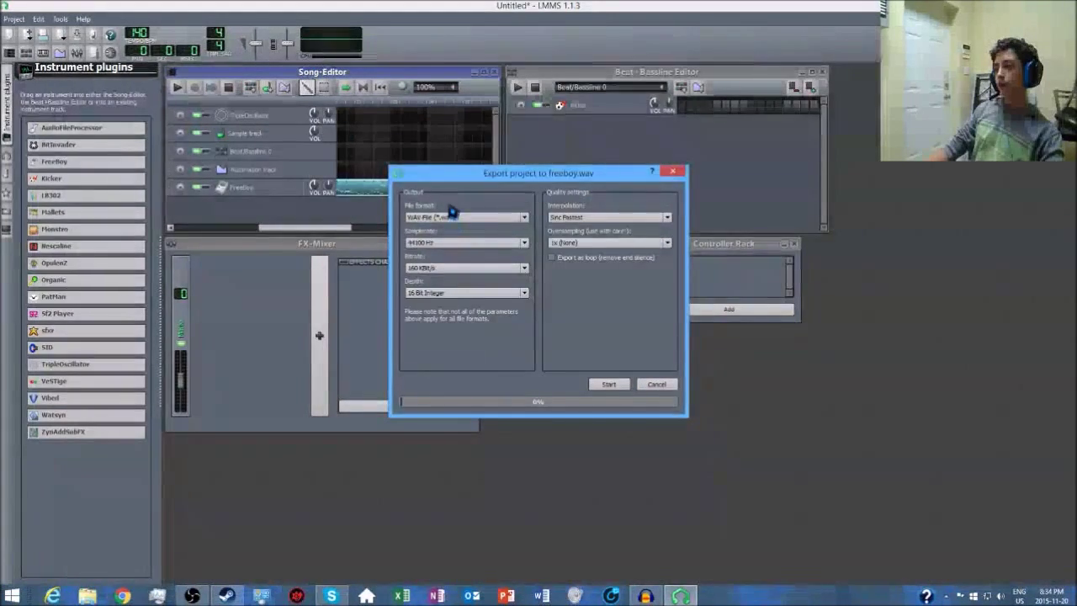
pyautogui.click(609, 385)
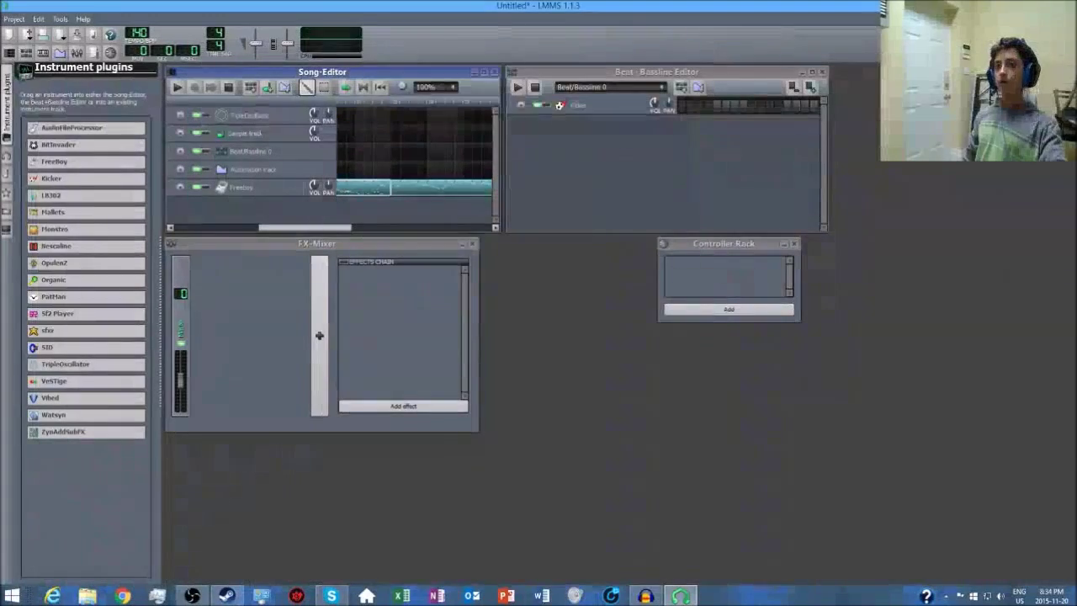
# Step: Quit LMMS, drag freeboy.wav into Audacity as a copy, and maximize Audacity
pyautogui.hotkey('ctrl', 'n')
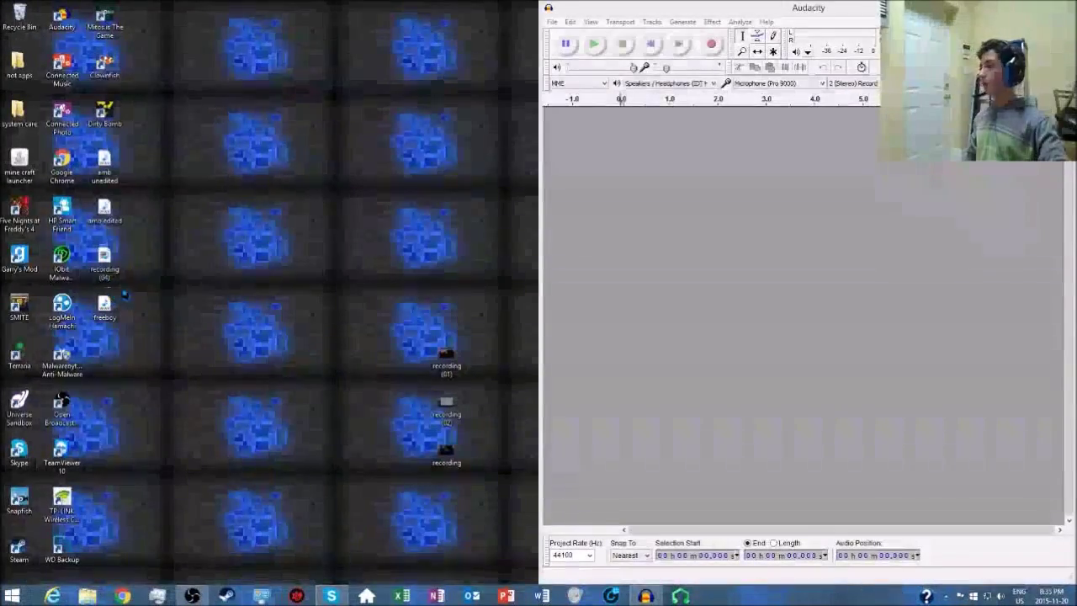
pyautogui.moveTo(531, 283); pyautogui.dragTo(757, 245)
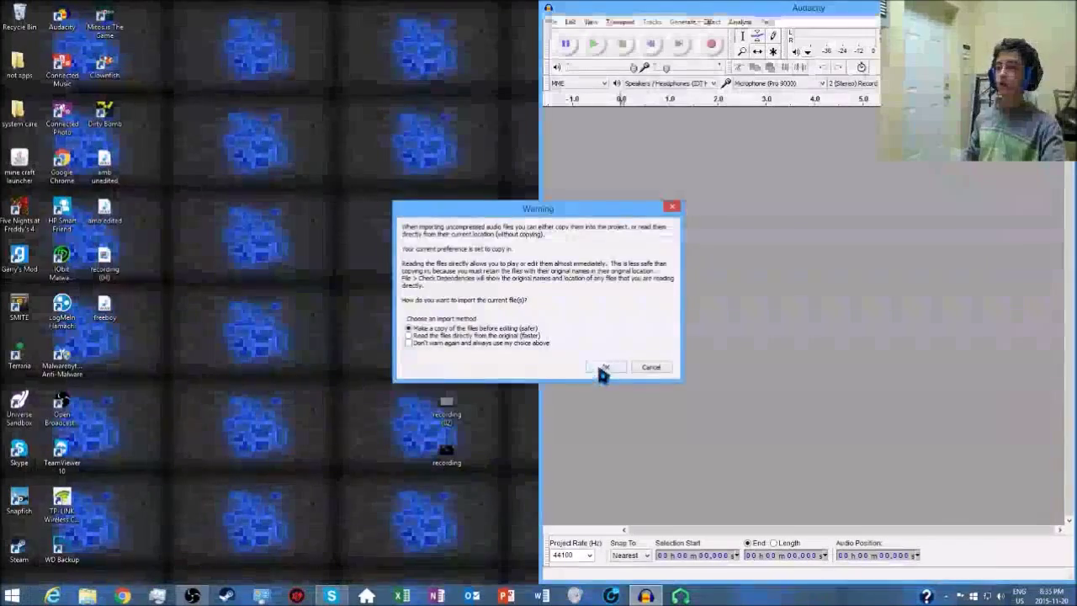
pyautogui.click(606, 368)
pyautogui.press('super+Up')
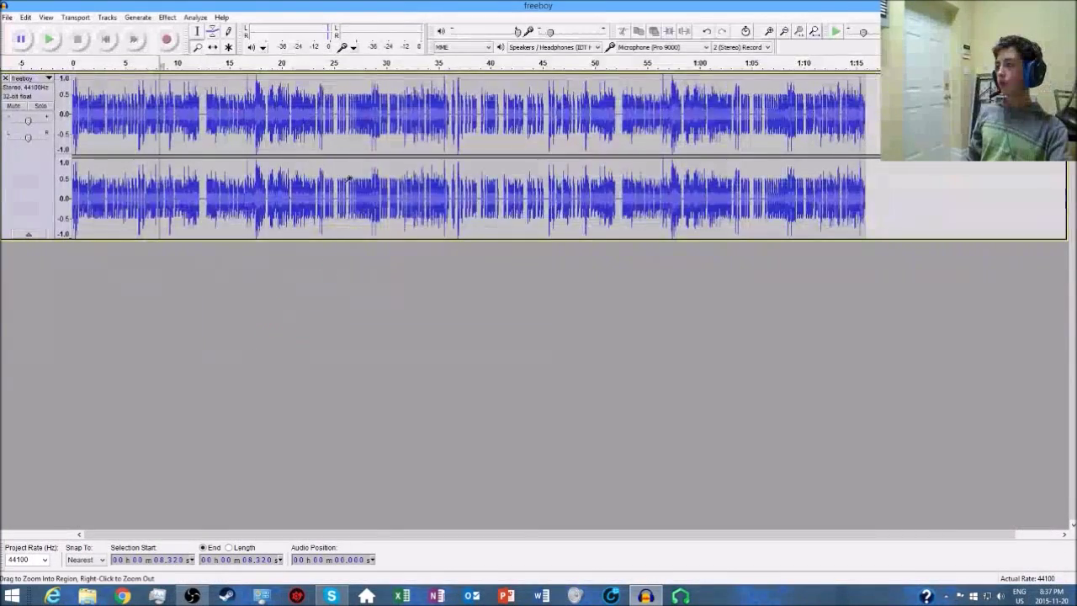
# Step: Select all the freeboy audio and apply Paulstretch with stretch factor 9 and 0.25 s resolution
pyautogui.rightClick(365, 176)
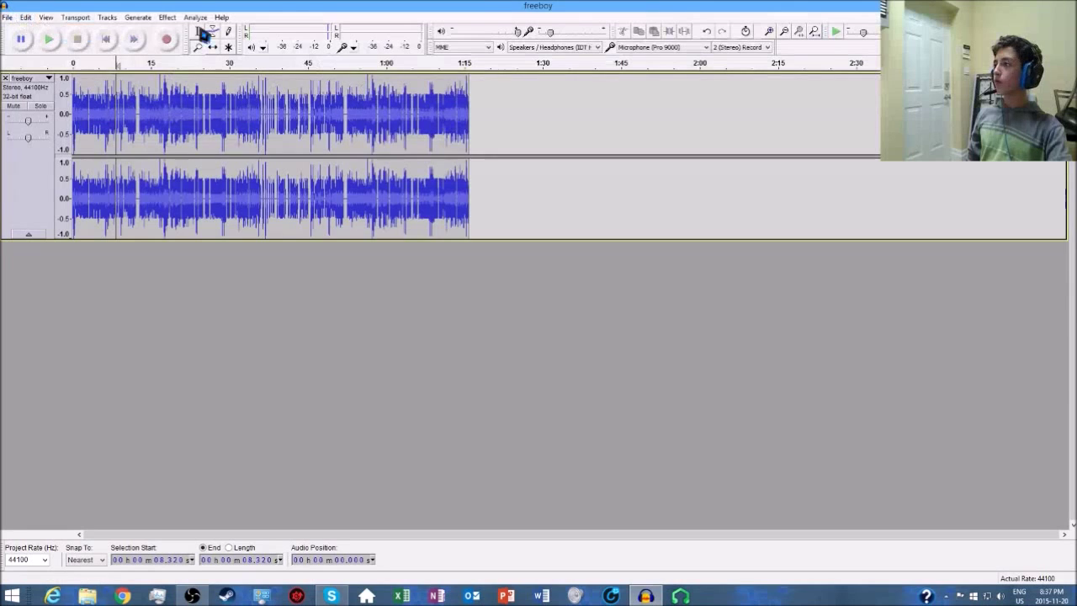
pyautogui.moveTo(561, 194); pyautogui.dragTo(51, 88)
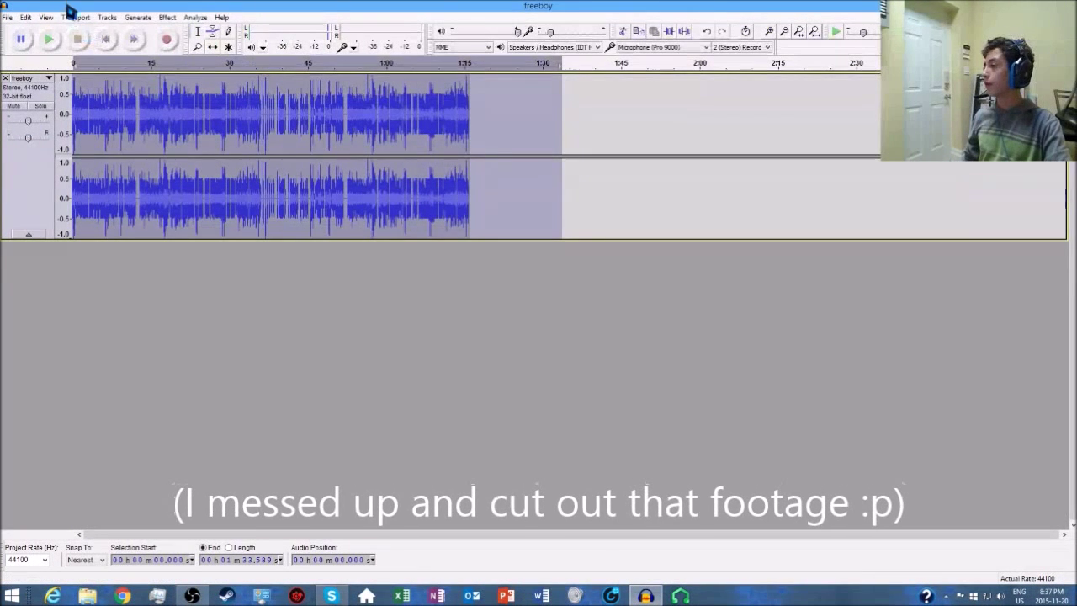
pyautogui.click(167, 18)
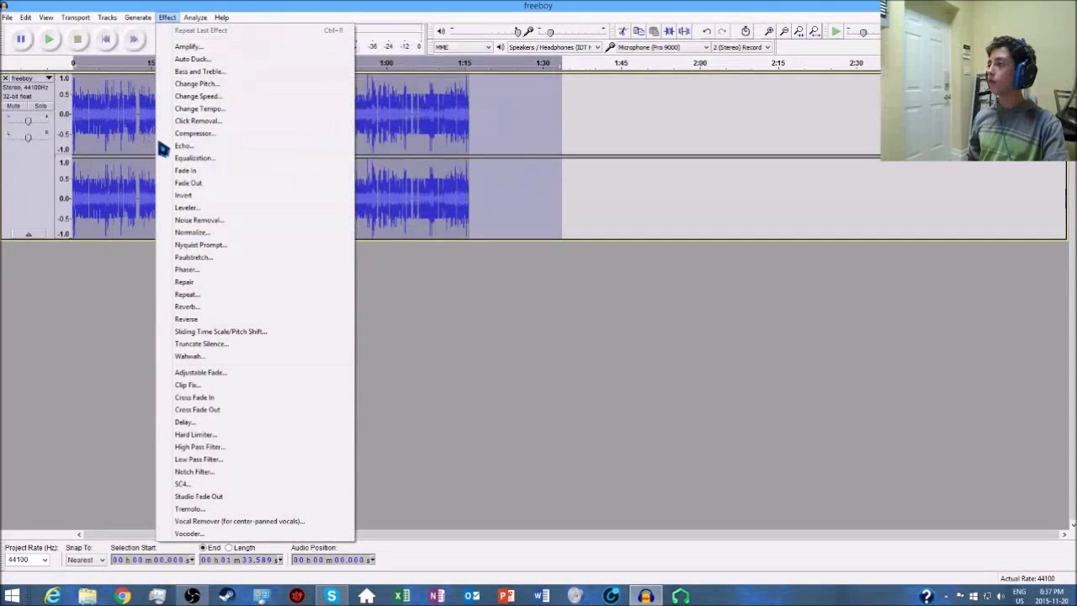
pyautogui.click(212, 258)
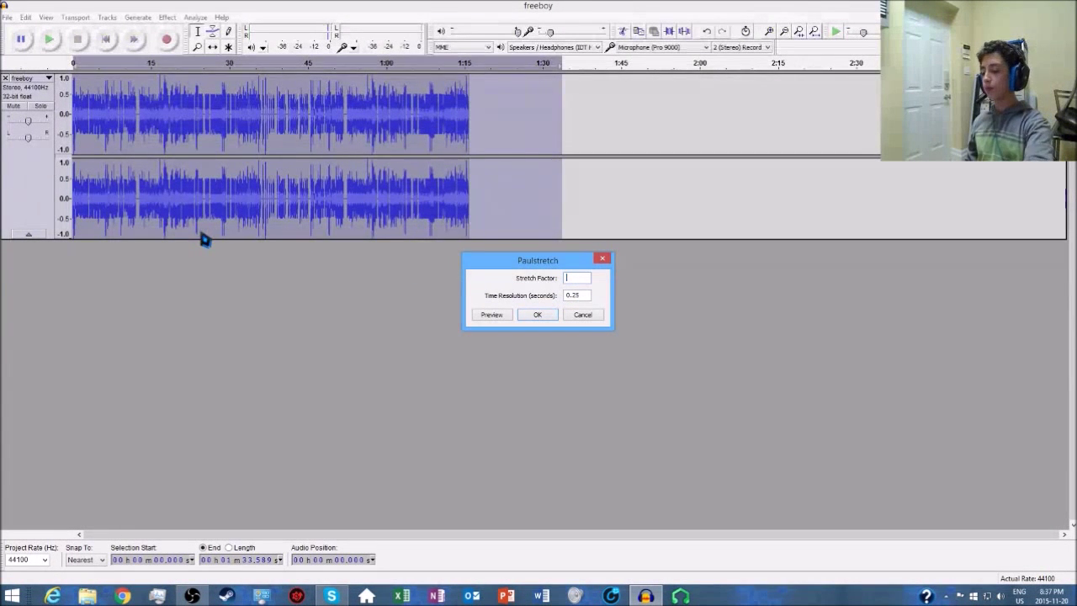
pyautogui.click(539, 314)
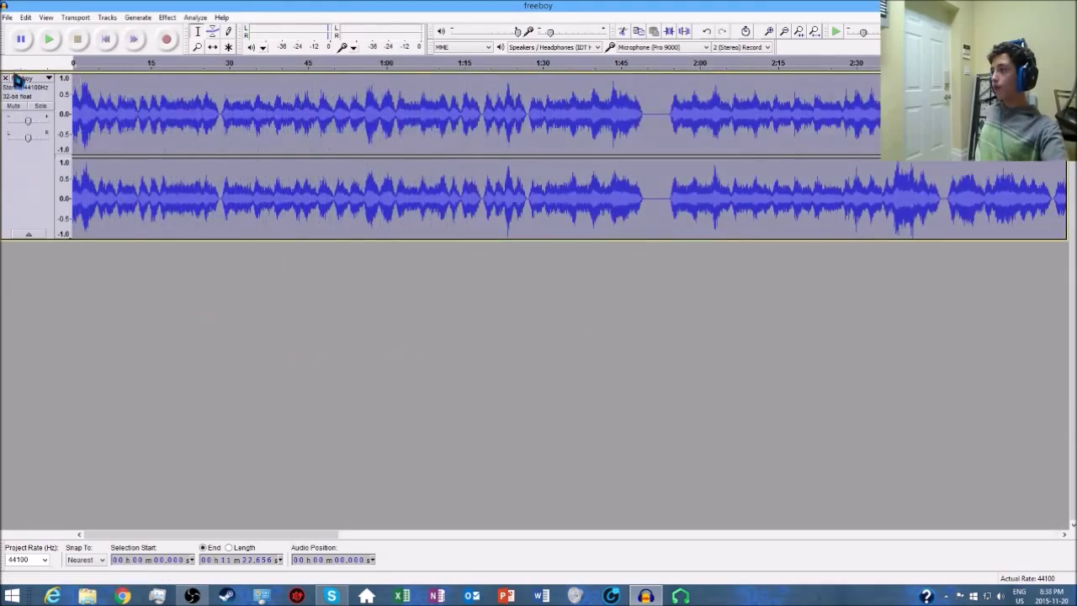
# Step: Select and delete the silent gap near 1:50, then scroll back to the track's start
pyautogui.click(416, 143)
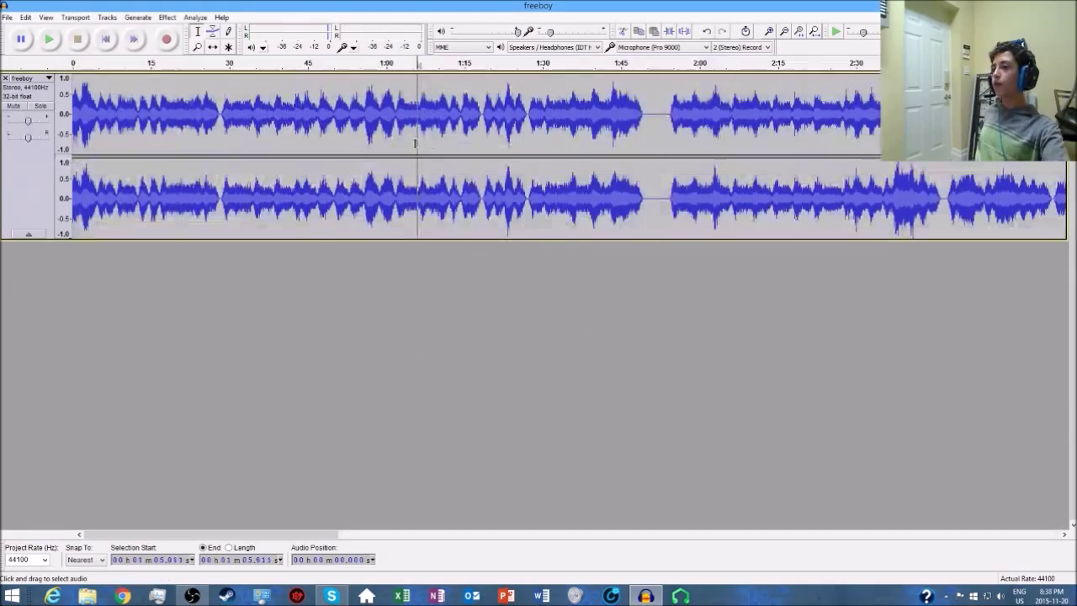
pyautogui.click(663, 162)
pyautogui.moveTo(670, 137); pyautogui.dragTo(640, 140)
pyautogui.press('Delete')
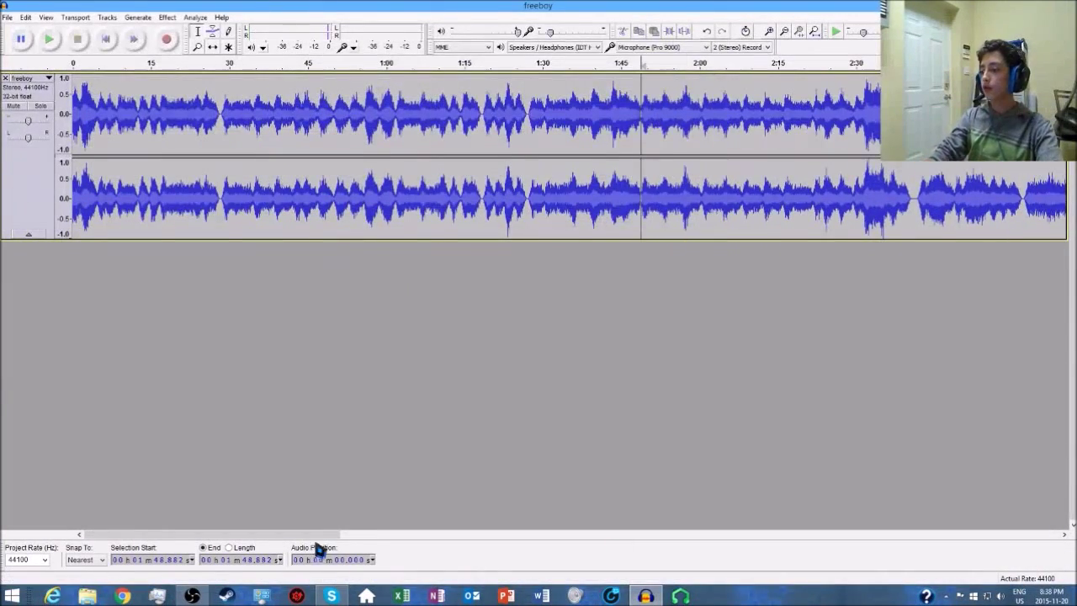
pyautogui.moveTo(322, 535); pyautogui.dragTo(476, 537)
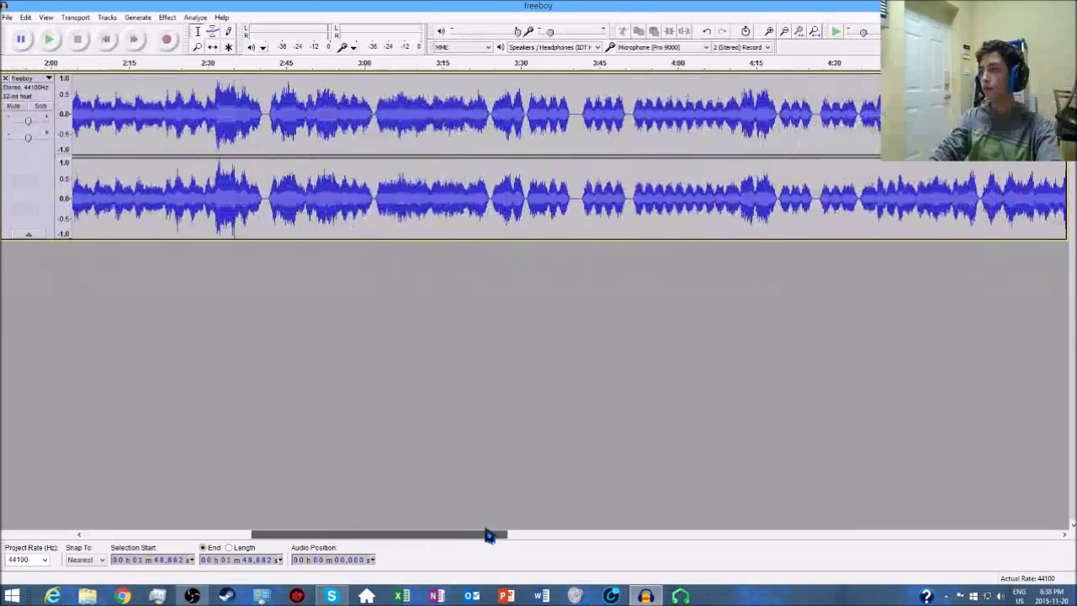
pyautogui.click(211, 534)
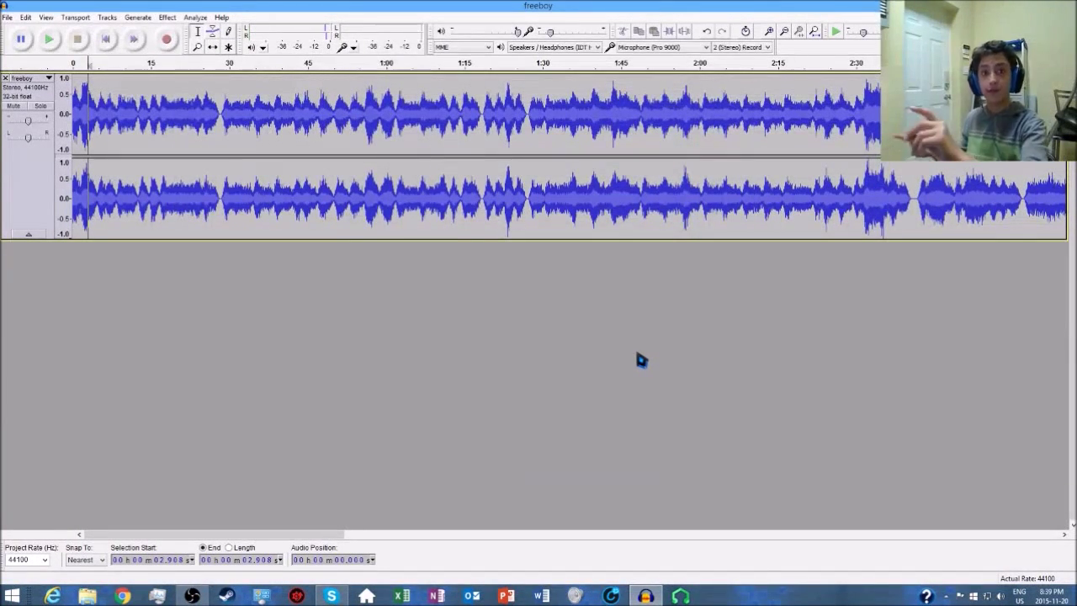
# Step: Export the audio to the desktop as the WAV 'freeboy edited', then close Audacity
pyautogui.click(9, 18)
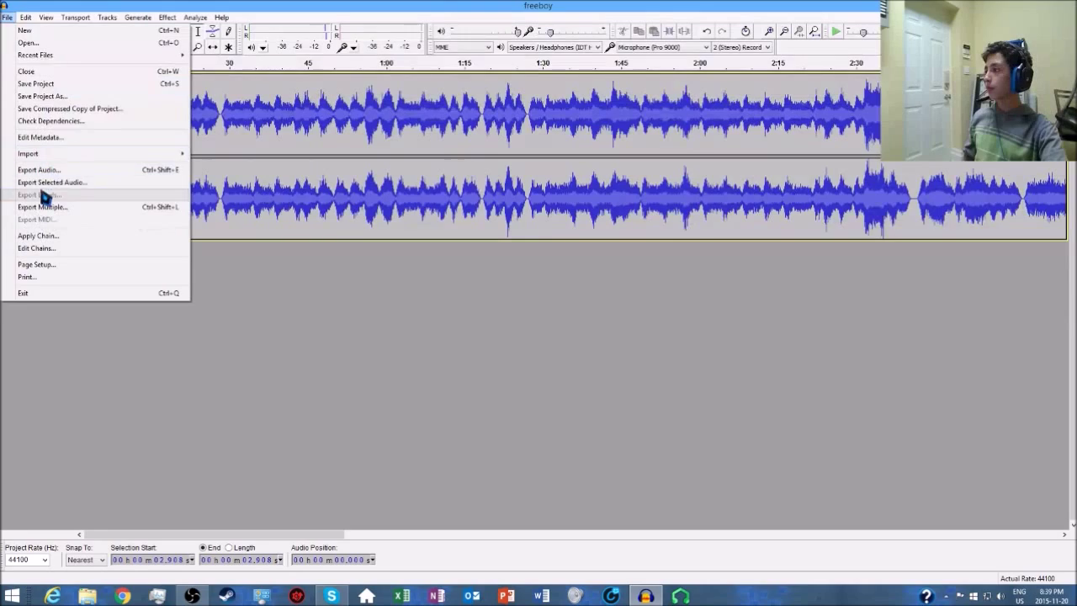
pyautogui.click(59, 172)
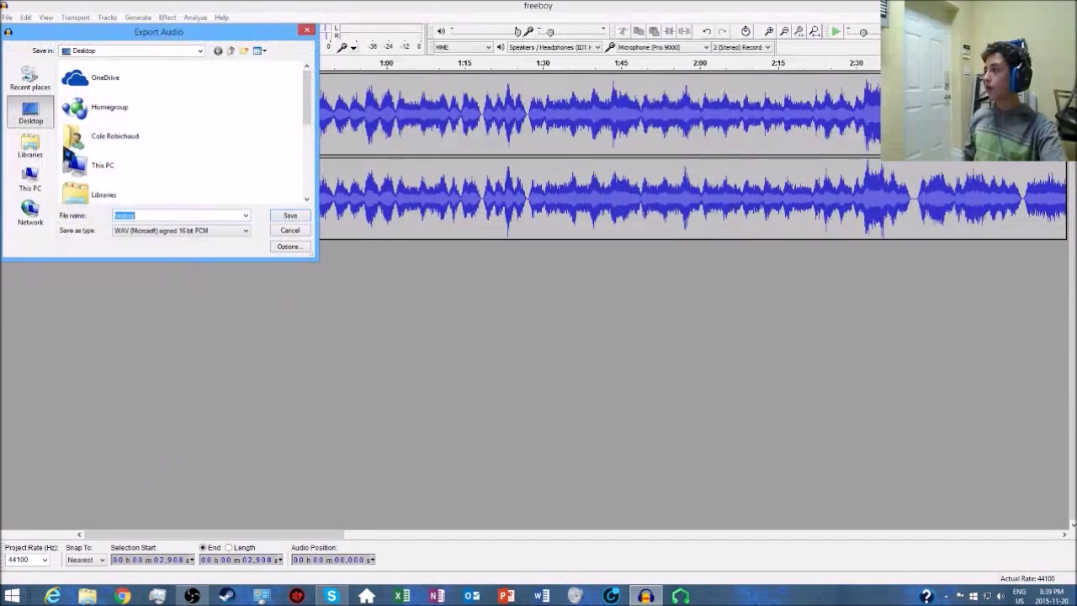
pyautogui.click(147, 215)
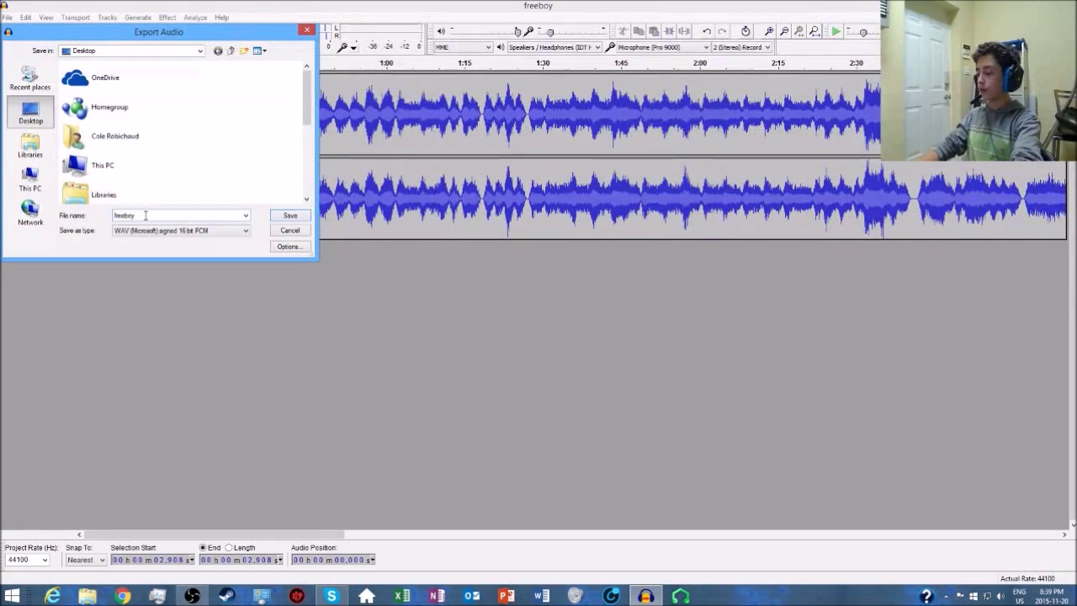
pyautogui.write('a')
pyautogui.write('dit')
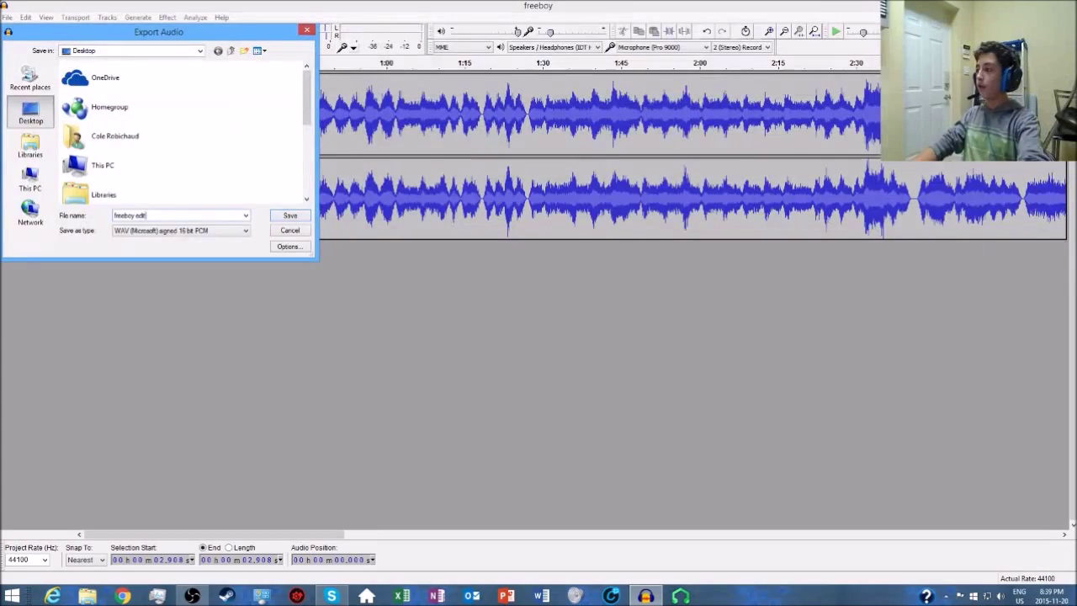
pyautogui.write('ed')
pyautogui.click(290, 215)
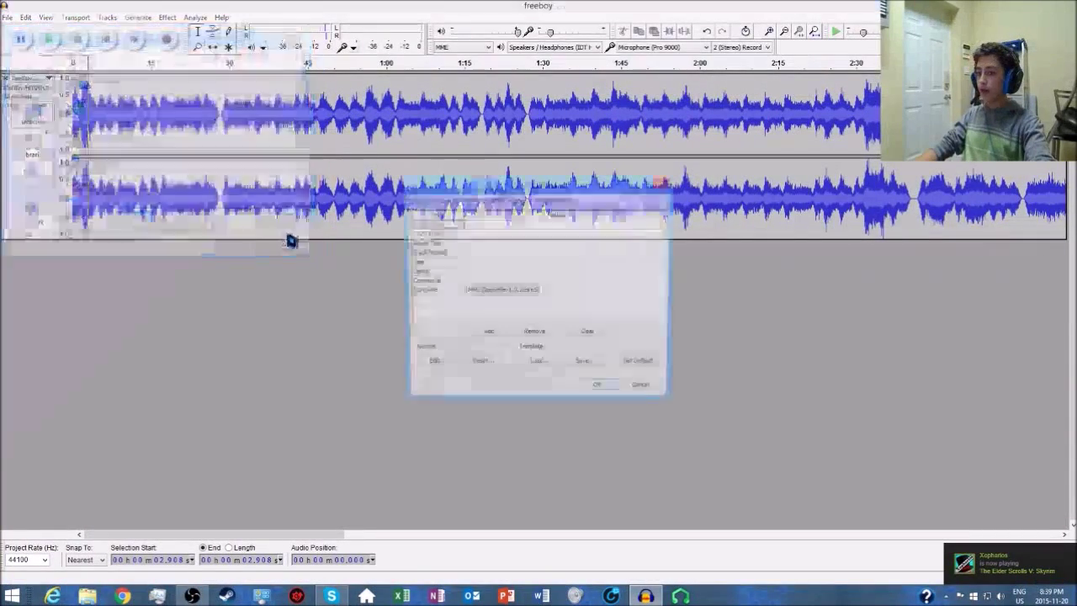
pyautogui.click(598, 384)
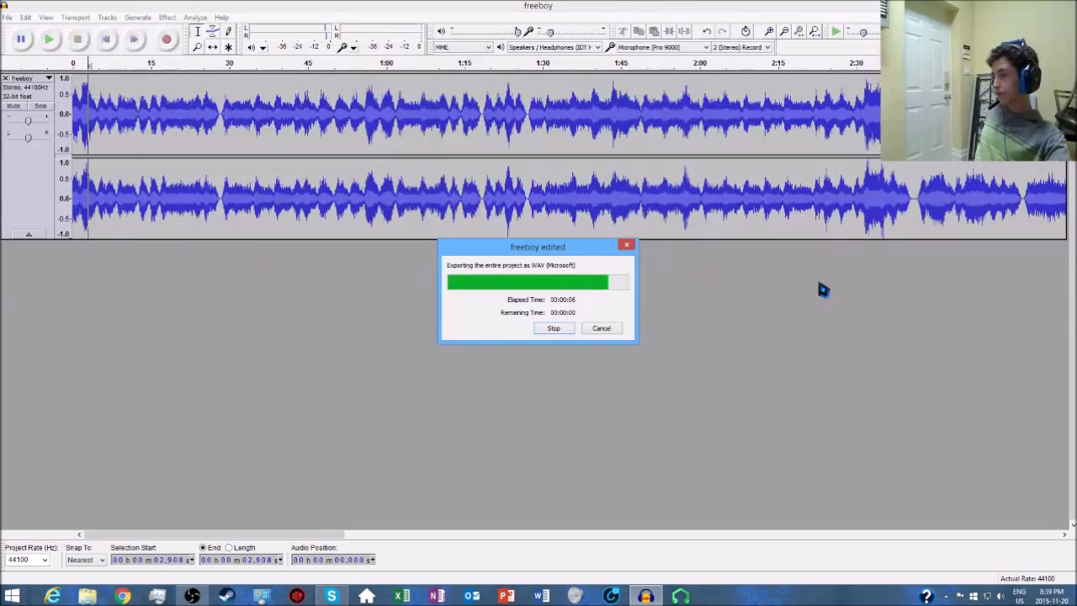
pyautogui.hotkey('ctrl', 'w')
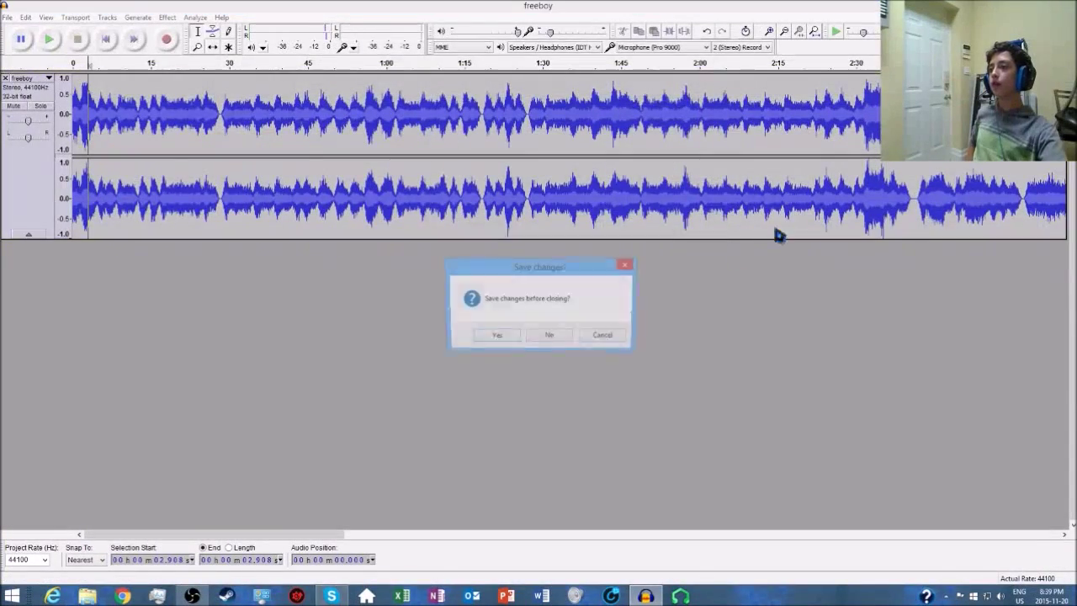
# Step: Decline saving the Audacity project so Audacity closes, leaving 'freeboy edited' on the desktop
pyautogui.click(549, 338)
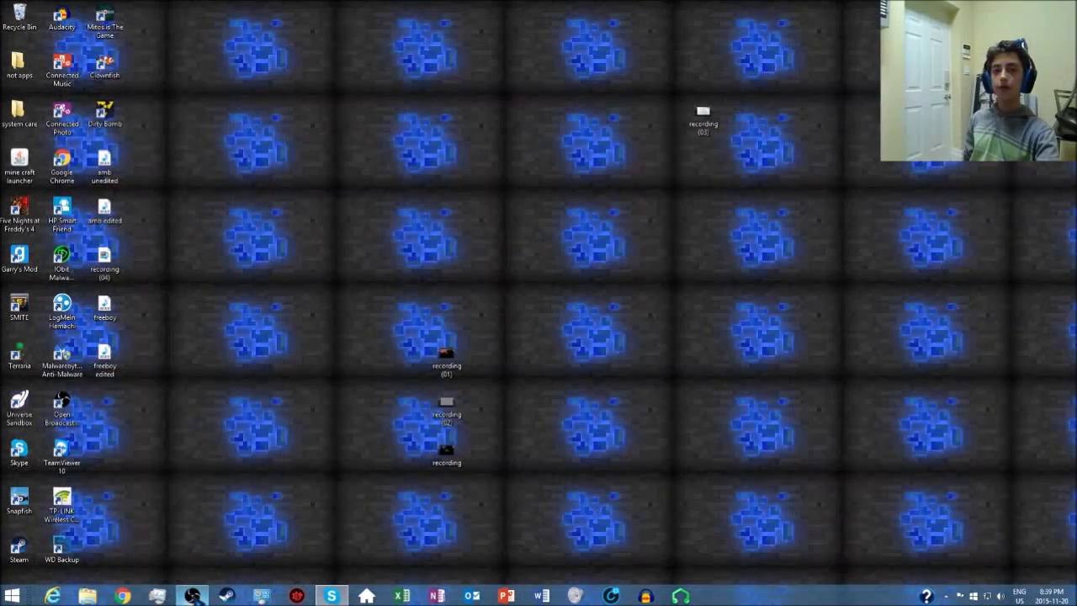
pyautogui.moveTo(204, 595)
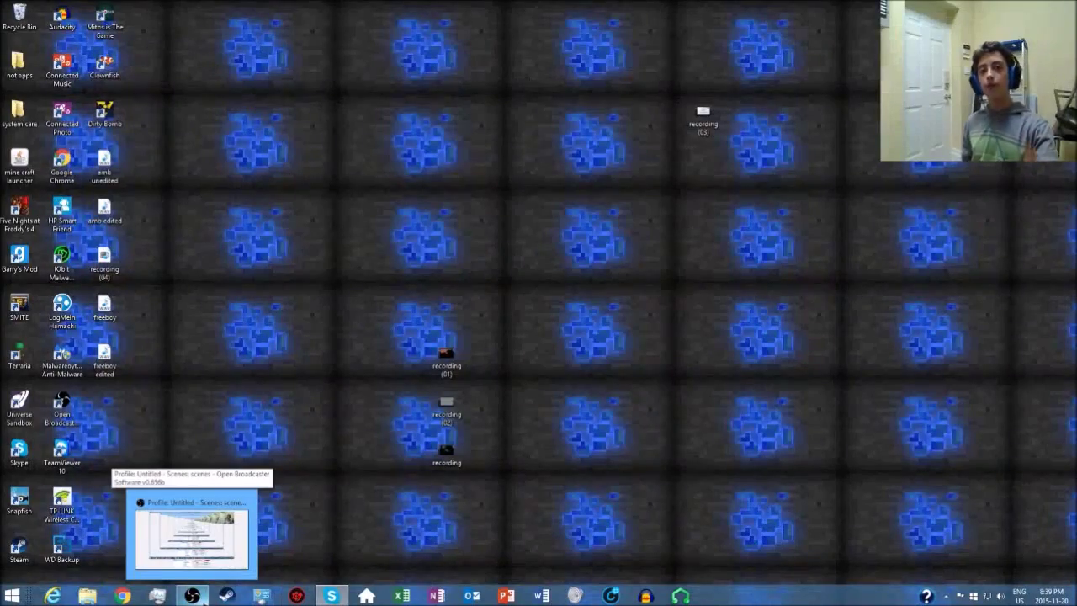